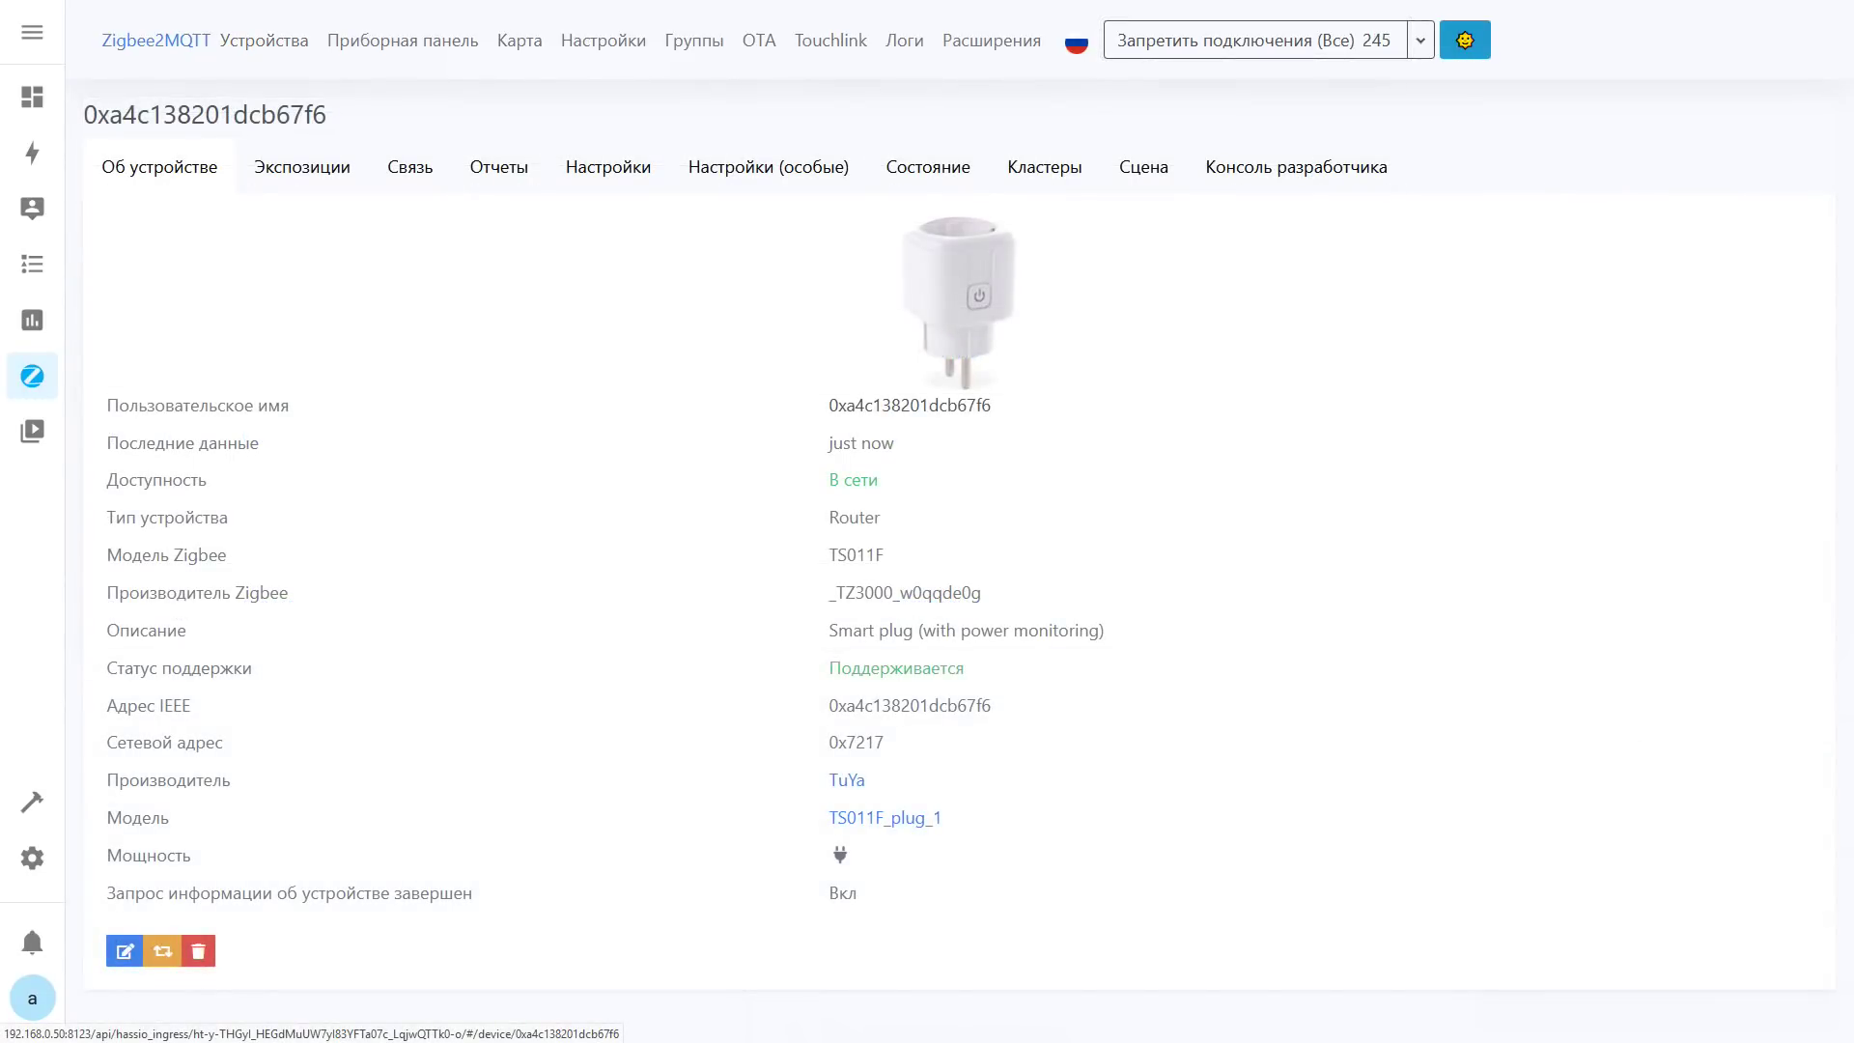
Check the smart plug's Zigbee device type and description on its information page in Zigbee2MQTT.
{"action": "double_click", "coordinate": [854, 518]}
{"action": "triple_click", "coordinate": [966, 630]}
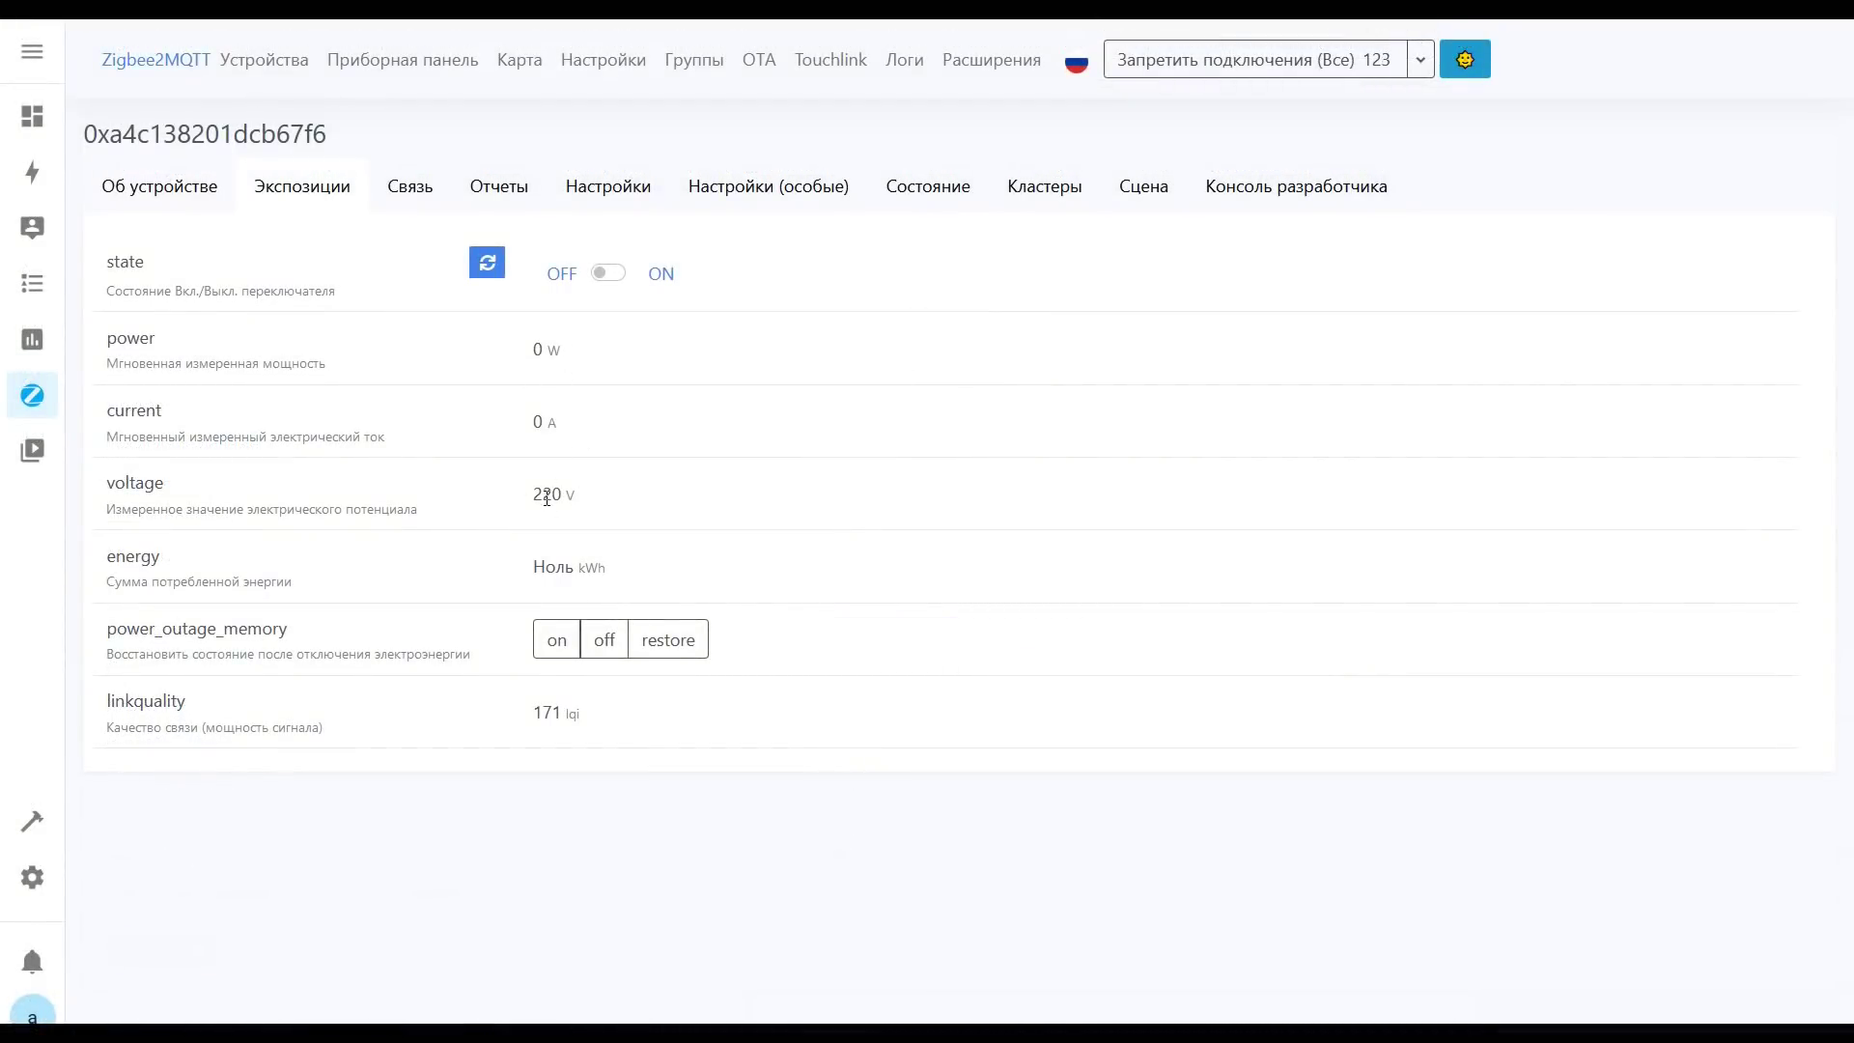
Test the plug's state control by switching it on and off repeatedly while checking the power reading, leaving it ON.
{"action": "left_click", "coordinate": [661, 273]}
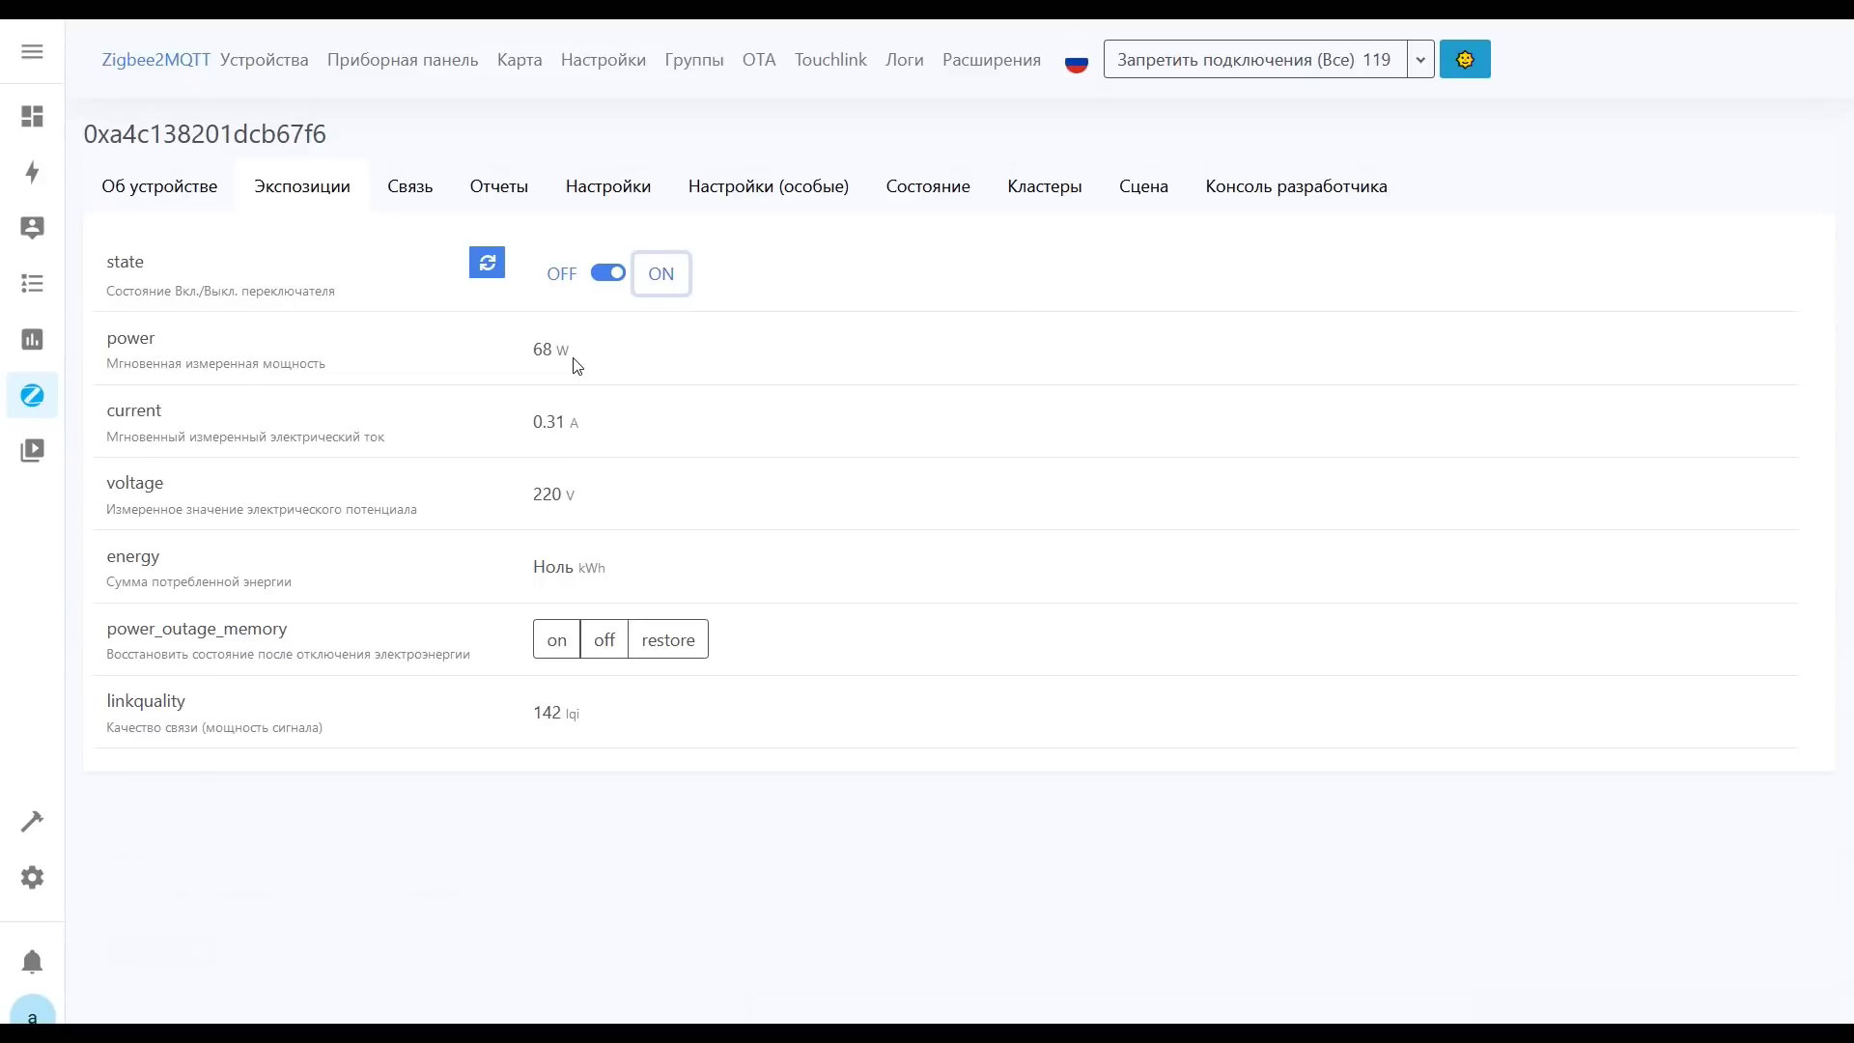
{"action": "left_click_drag", "start_coordinate": [533, 349], "coordinate": [580, 357]}
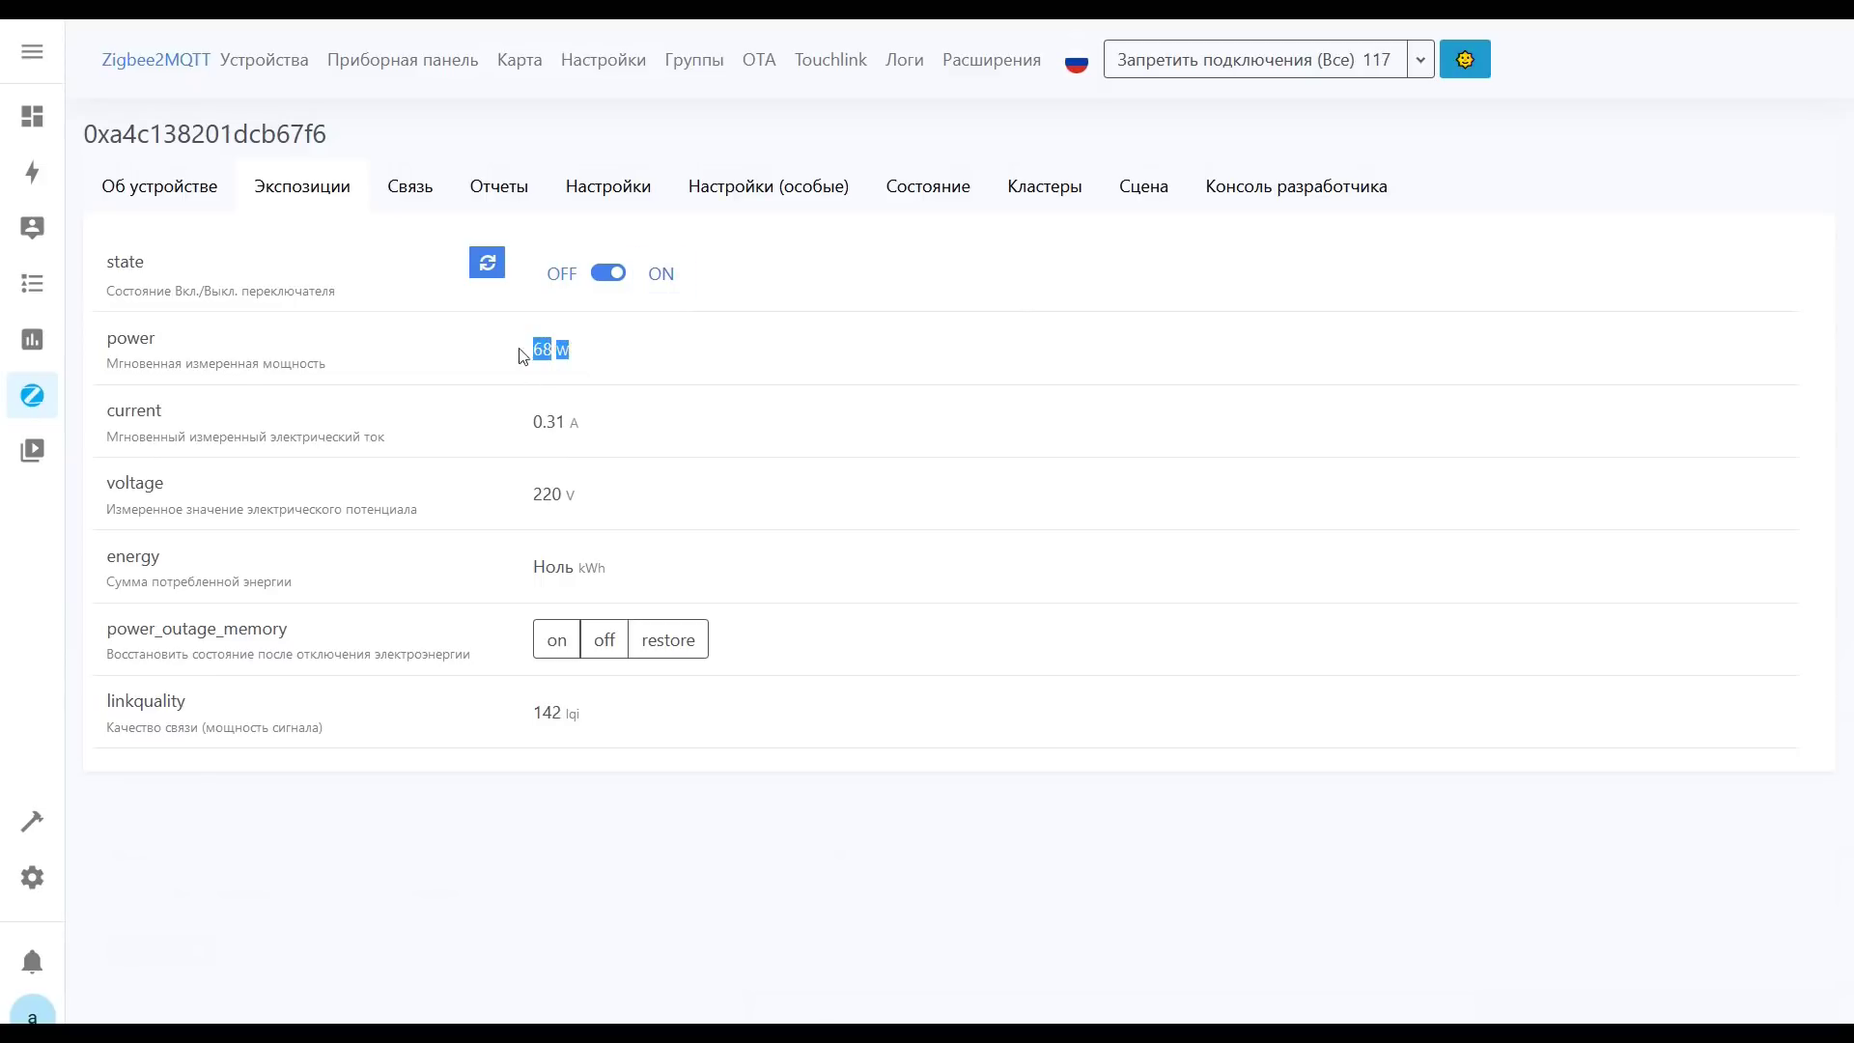
{"action": "left_click", "coordinate": [562, 276]}
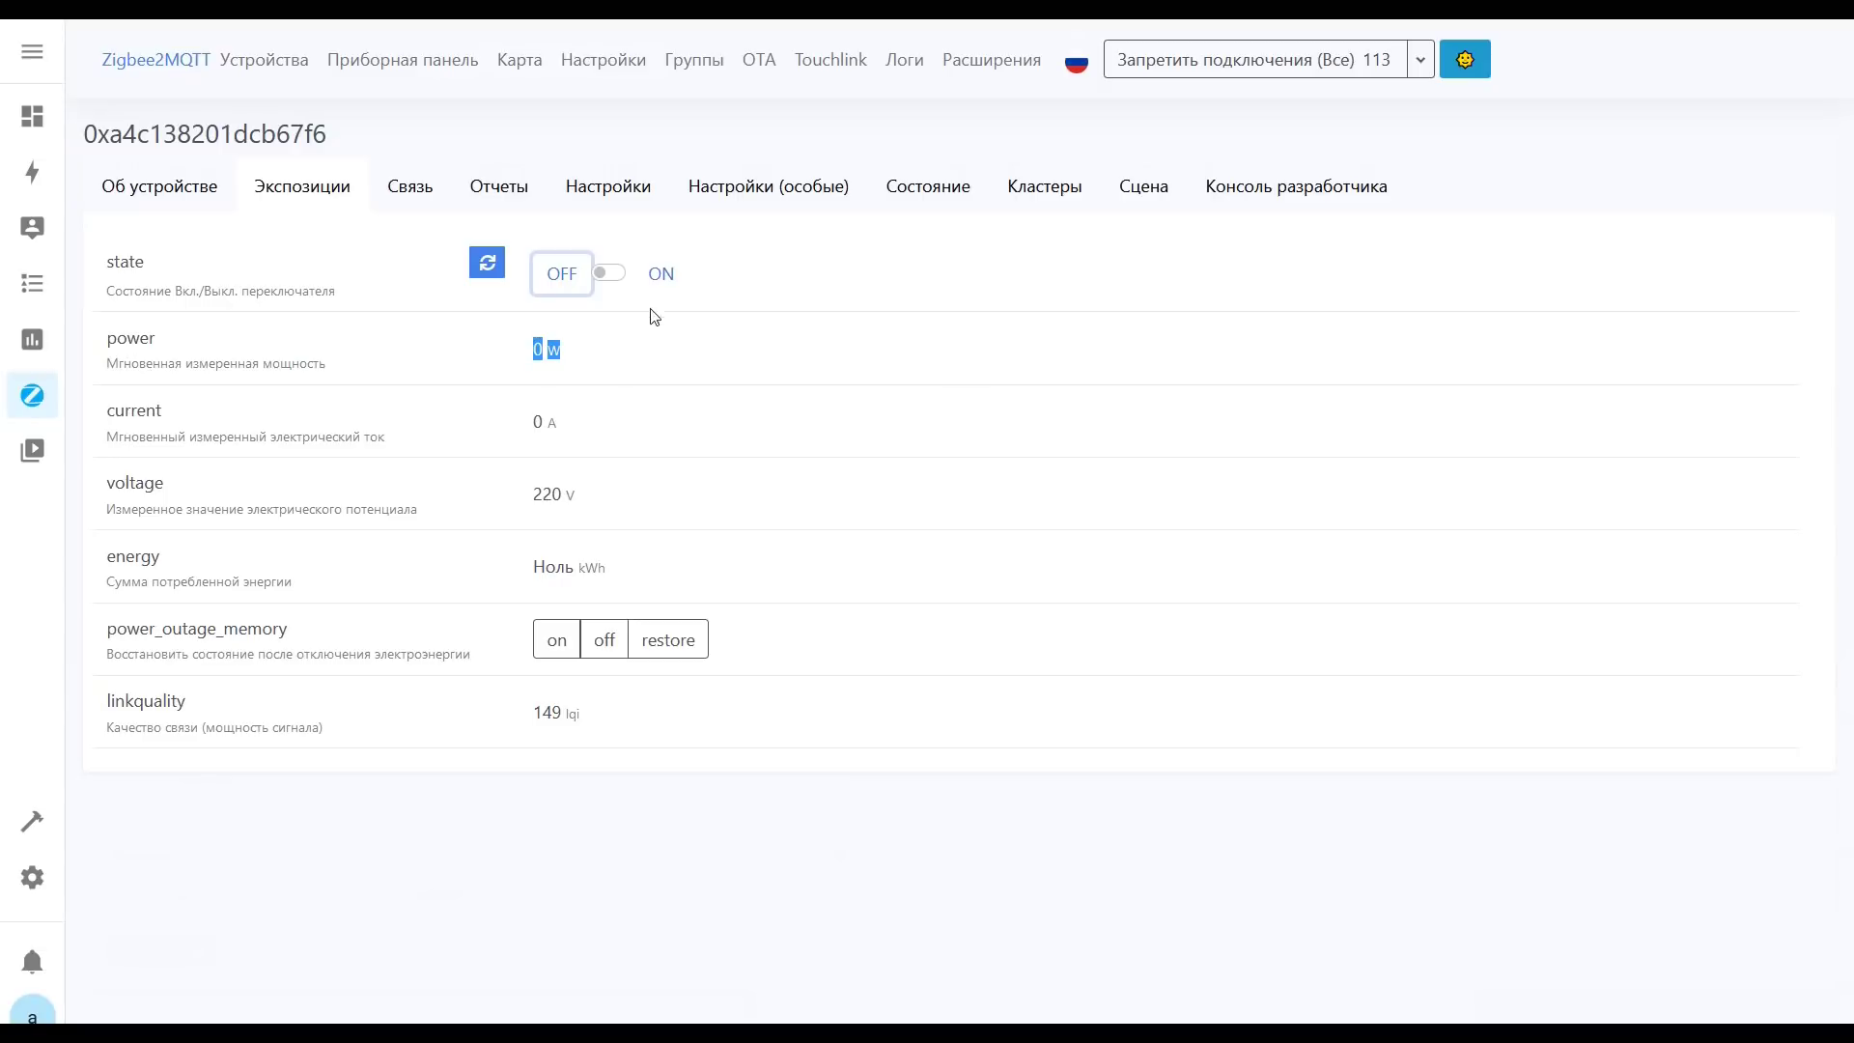
{"action": "left_click", "coordinate": [647, 344]}
{"action": "left_click", "coordinate": [662, 278]}
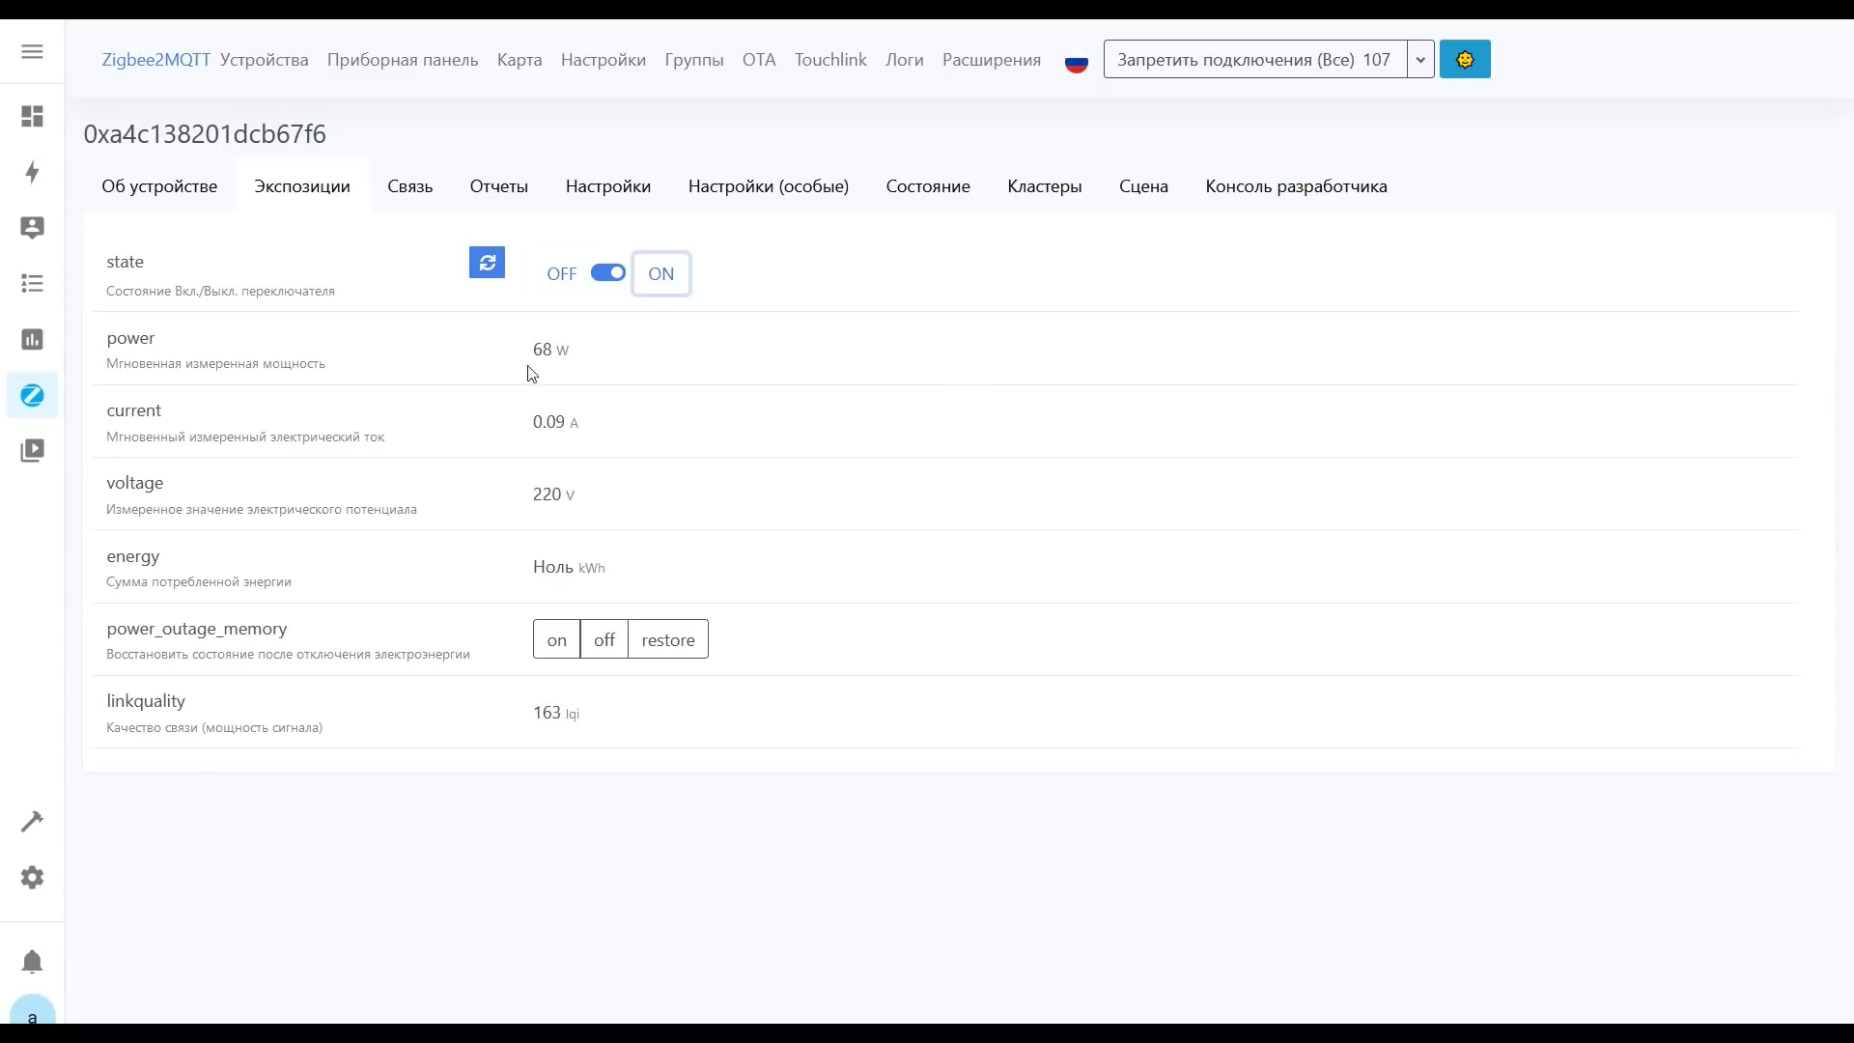
{"action": "left_click", "coordinate": [565, 282]}
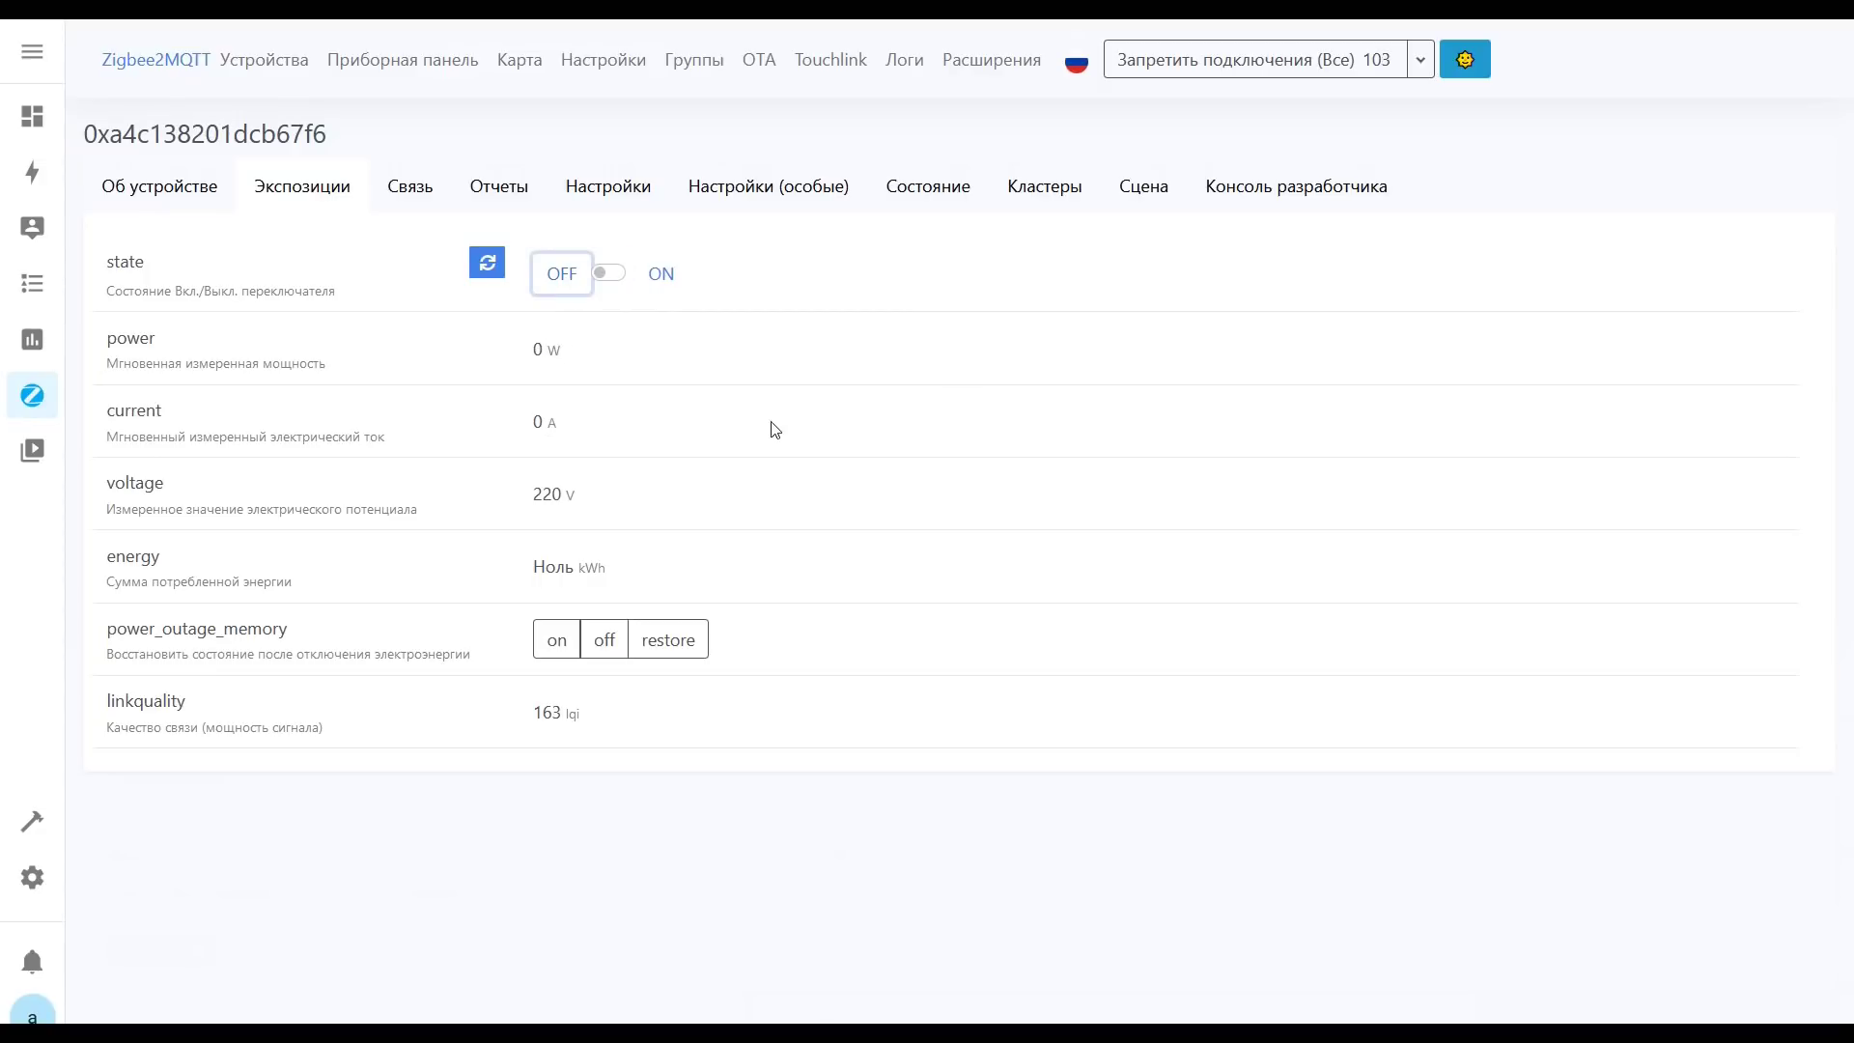
{"action": "left_click", "coordinate": [659, 279]}
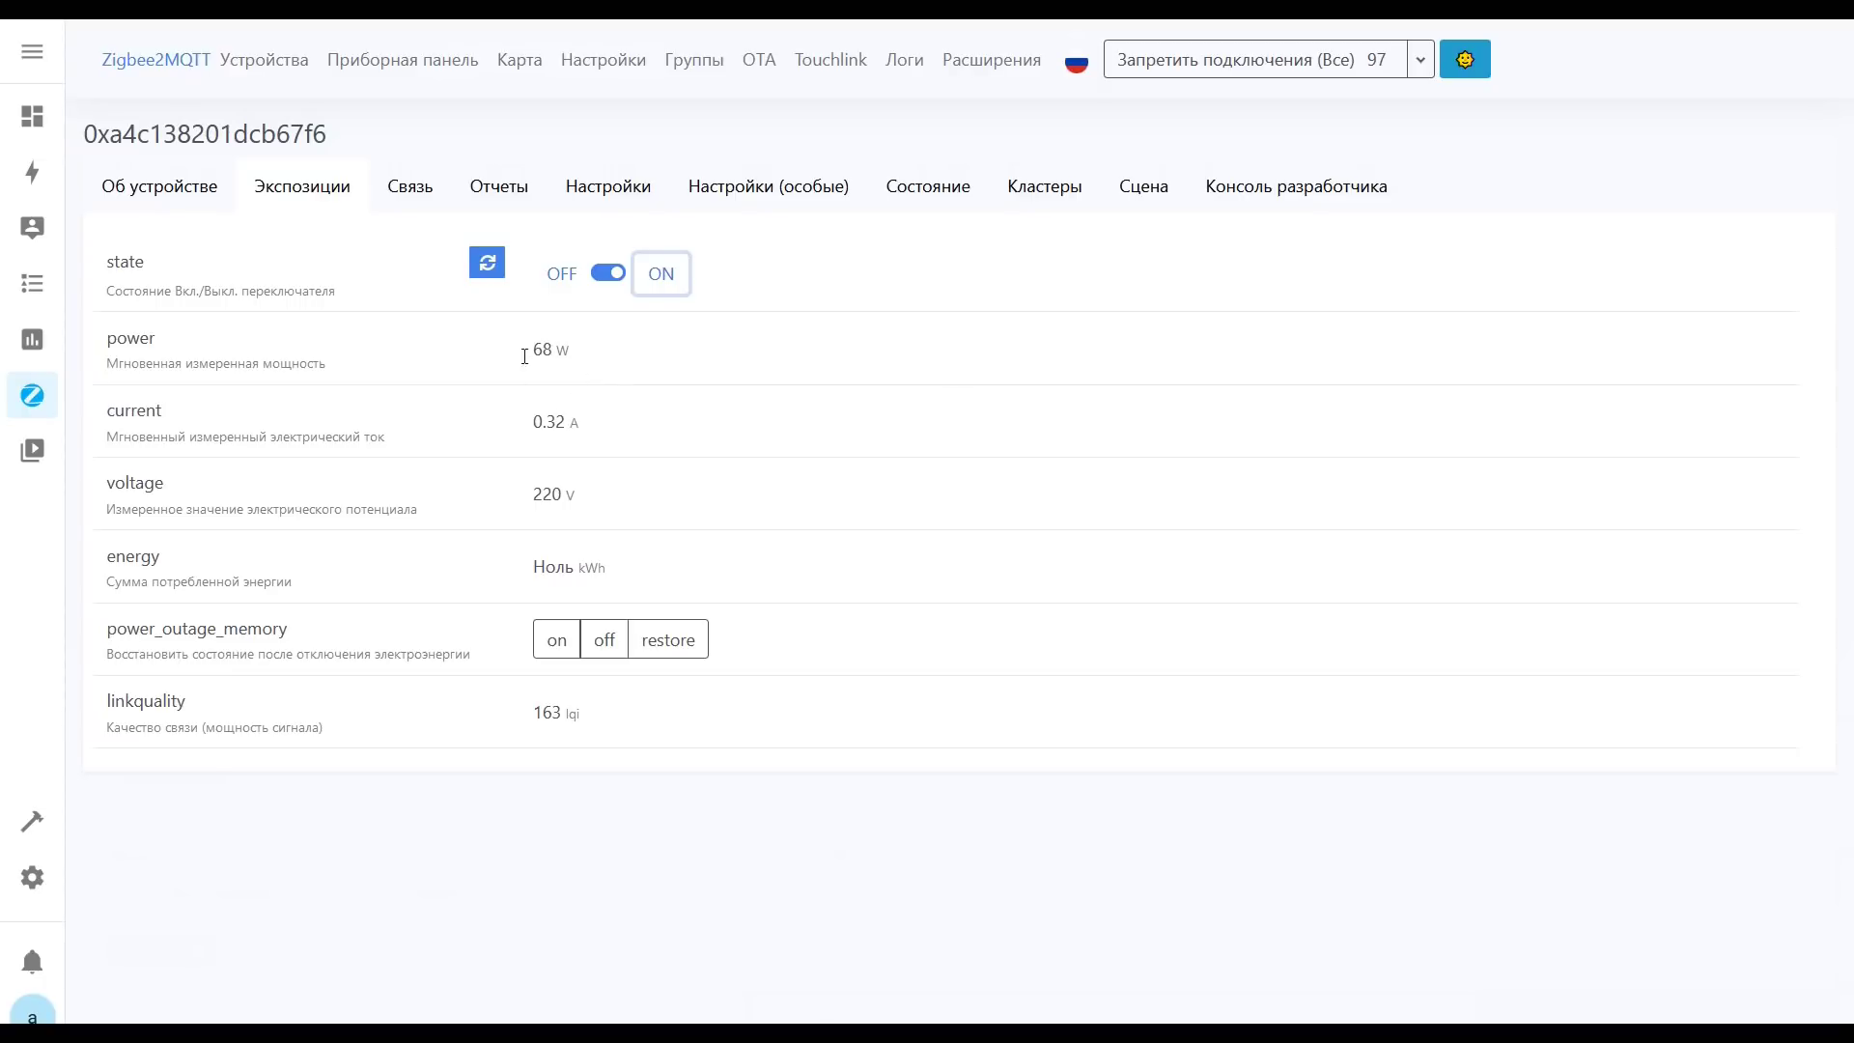
Try the on and off options of power_outage_memory, set it to restore, and switch the plug off.
{"action": "left_click", "coordinate": [558, 651]}
{"action": "left_click", "coordinate": [603, 643]}
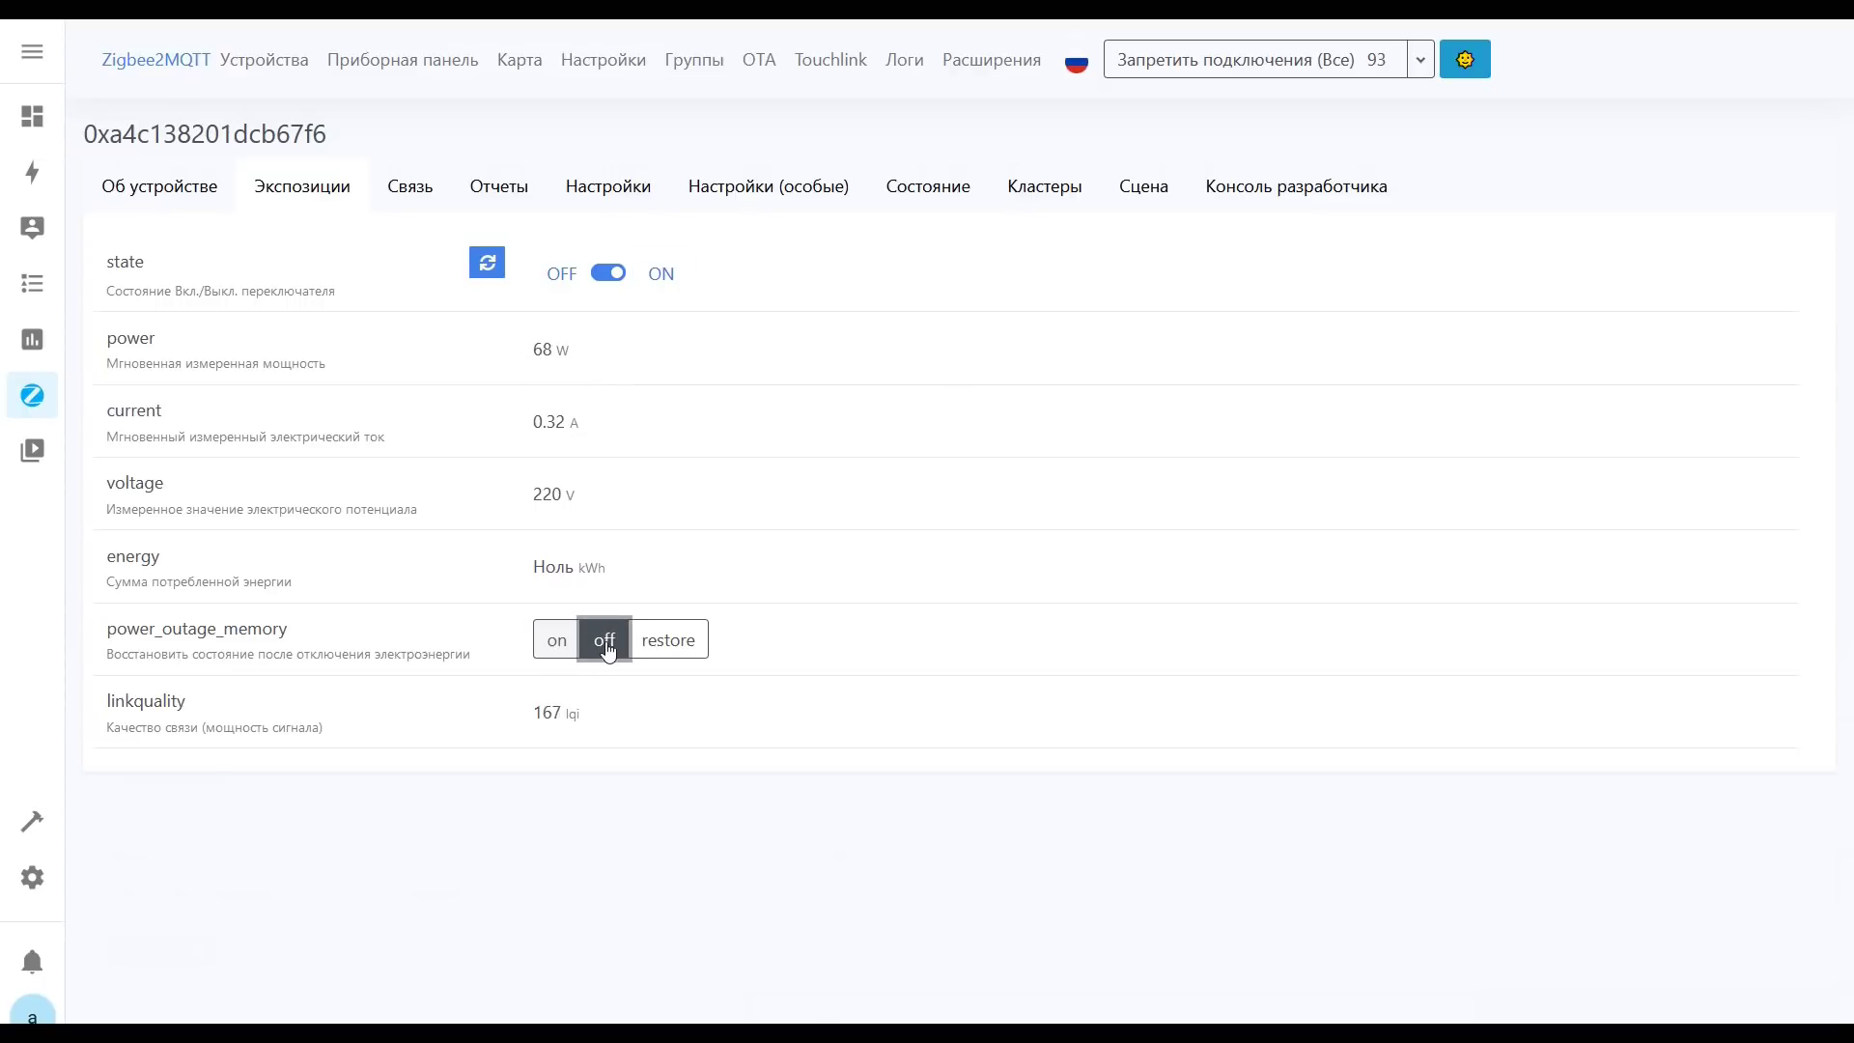
{"action": "left_click", "coordinate": [666, 643]}
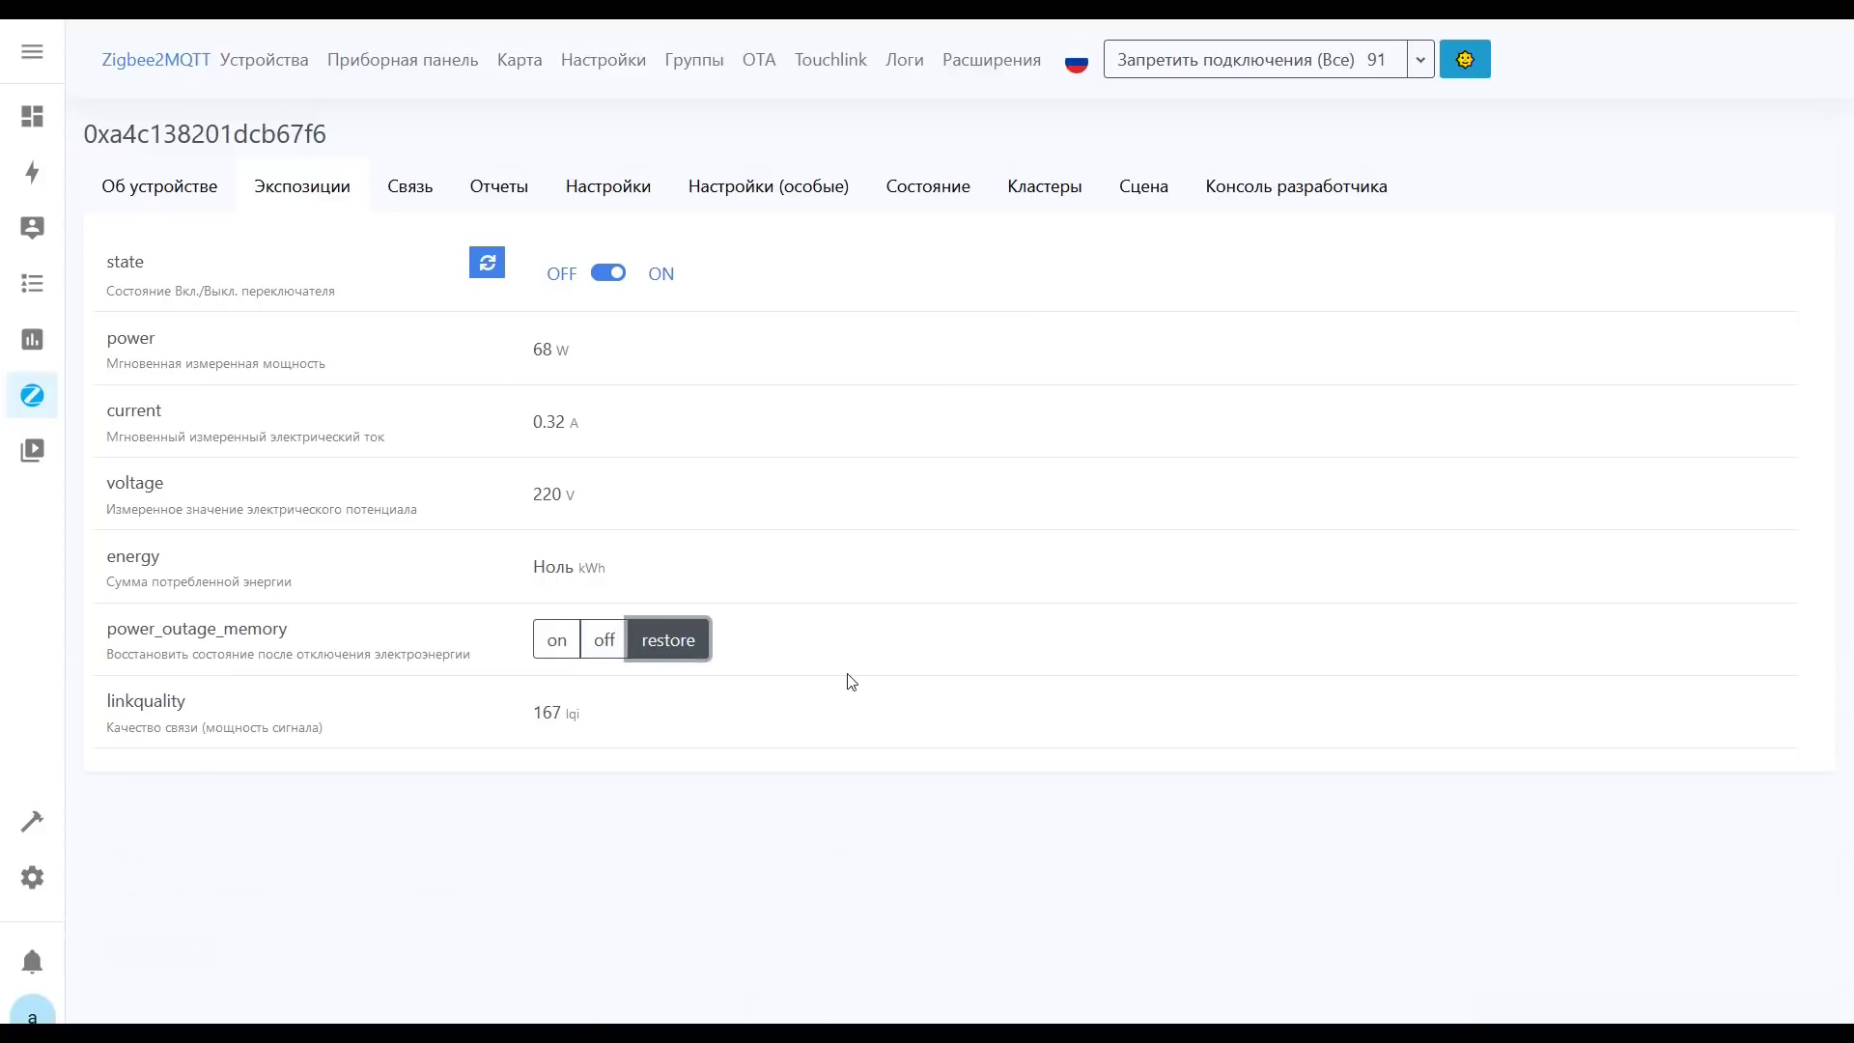
{"action": "left_click", "coordinate": [560, 274]}
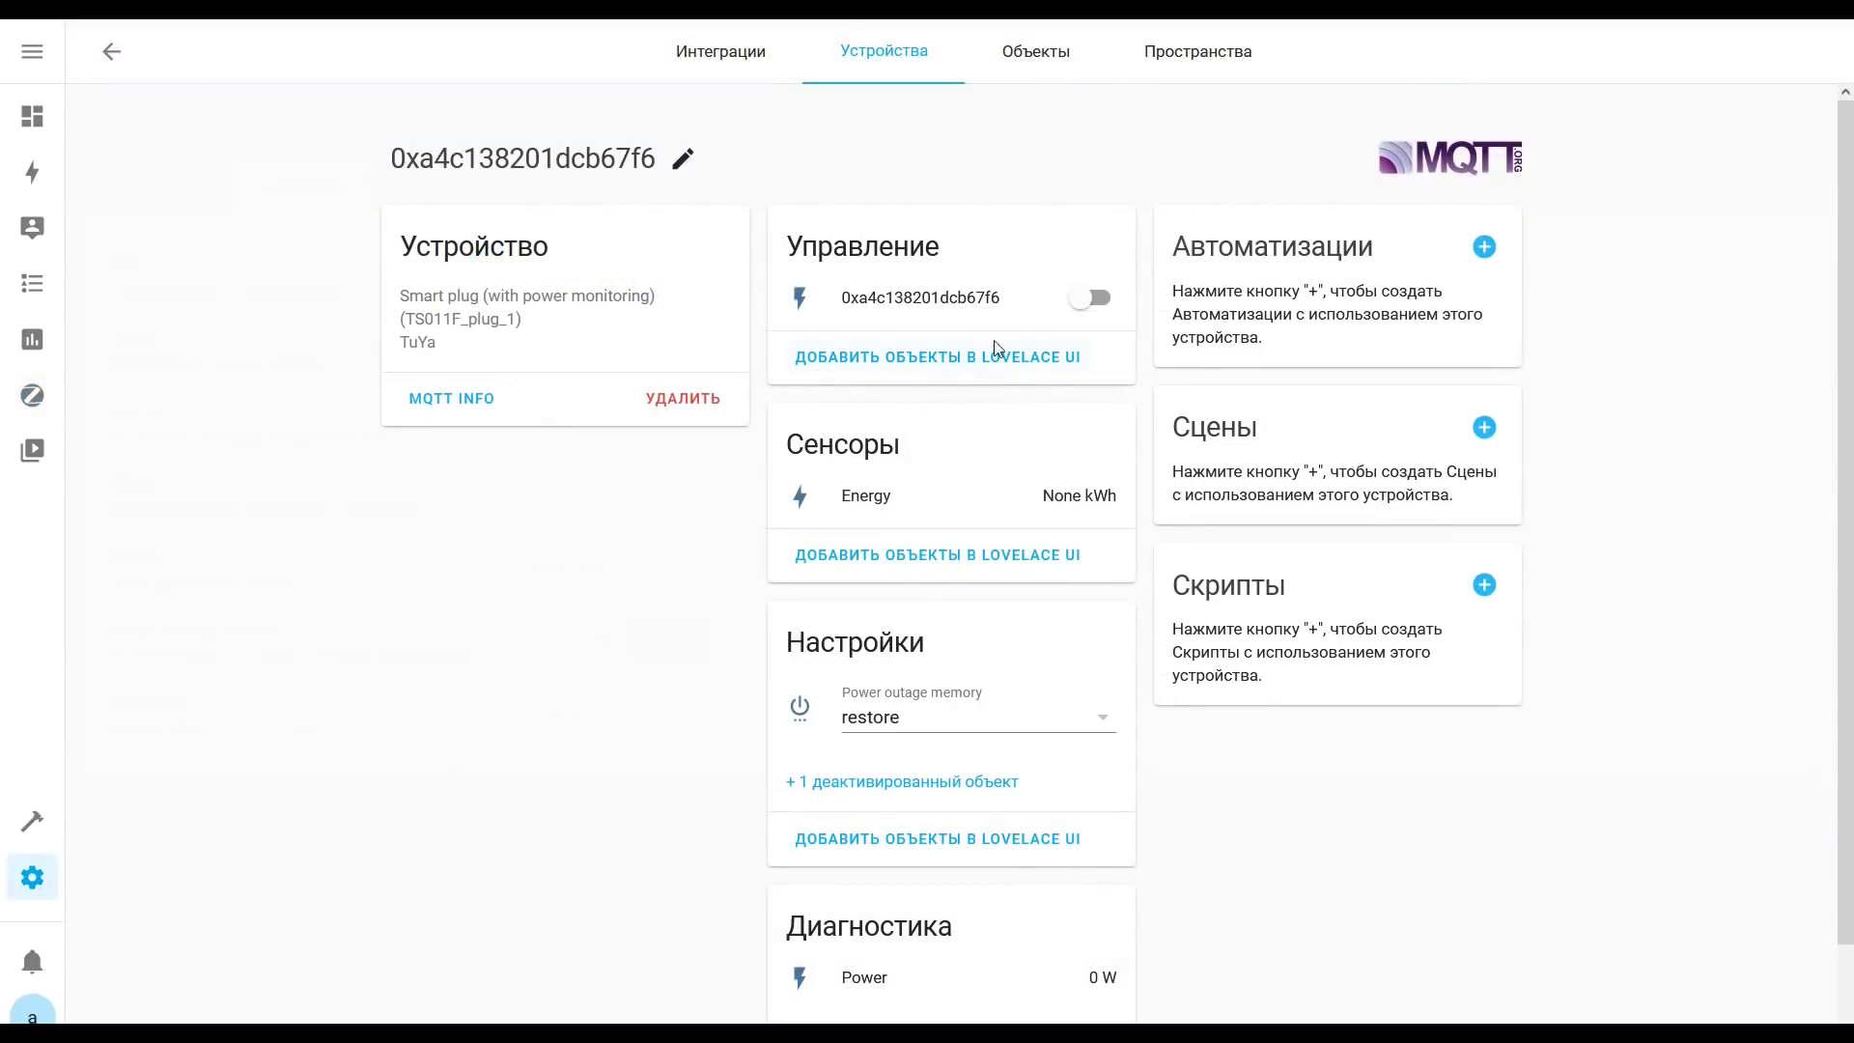
On the plug's Home Assistant device page, turn the plug on and check its Power reading.
{"action": "left_click", "coordinate": [1101, 301]}
{"action": "left_click", "coordinate": [1101, 299]}
{"action": "scroll", "coordinate": [638, 579], "scroll_direction": "down", "scroll_amount": 1}
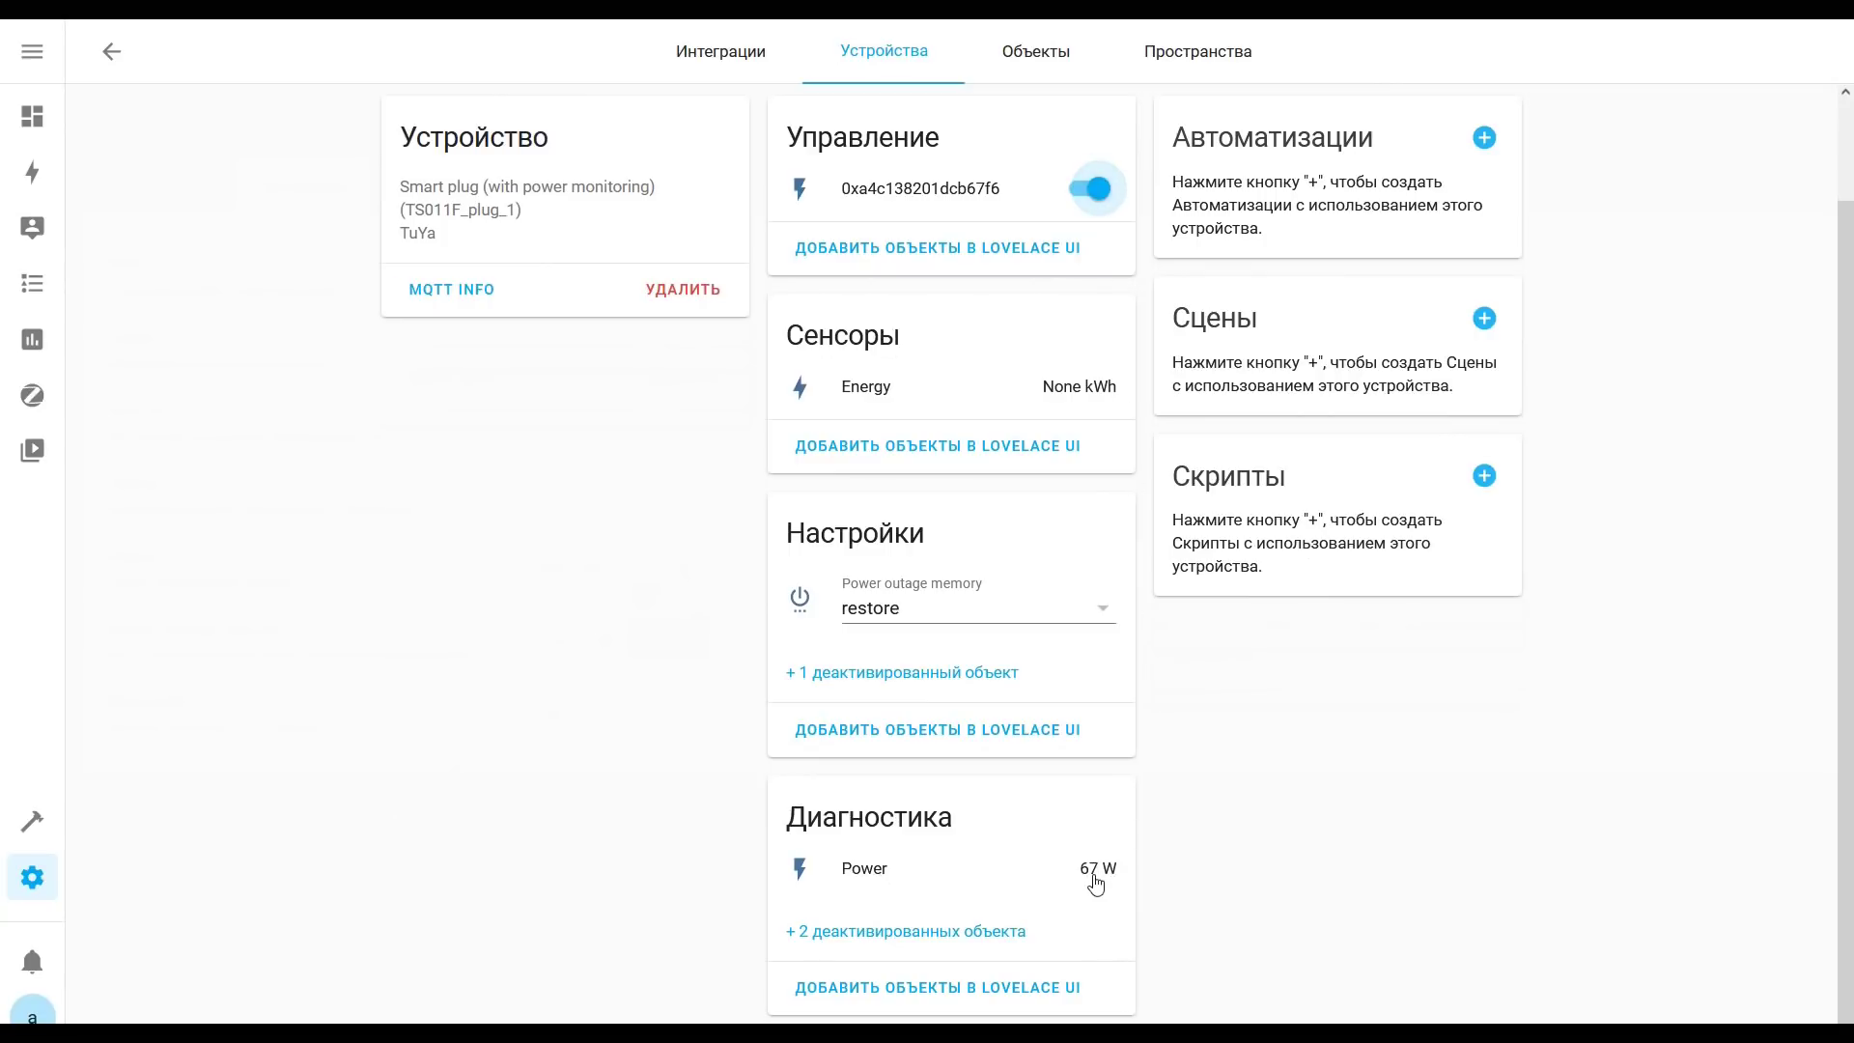
Show the deactivated diagnostic entities and enable the Current sensor, saving the change.
{"action": "left_click", "coordinate": [987, 933]}
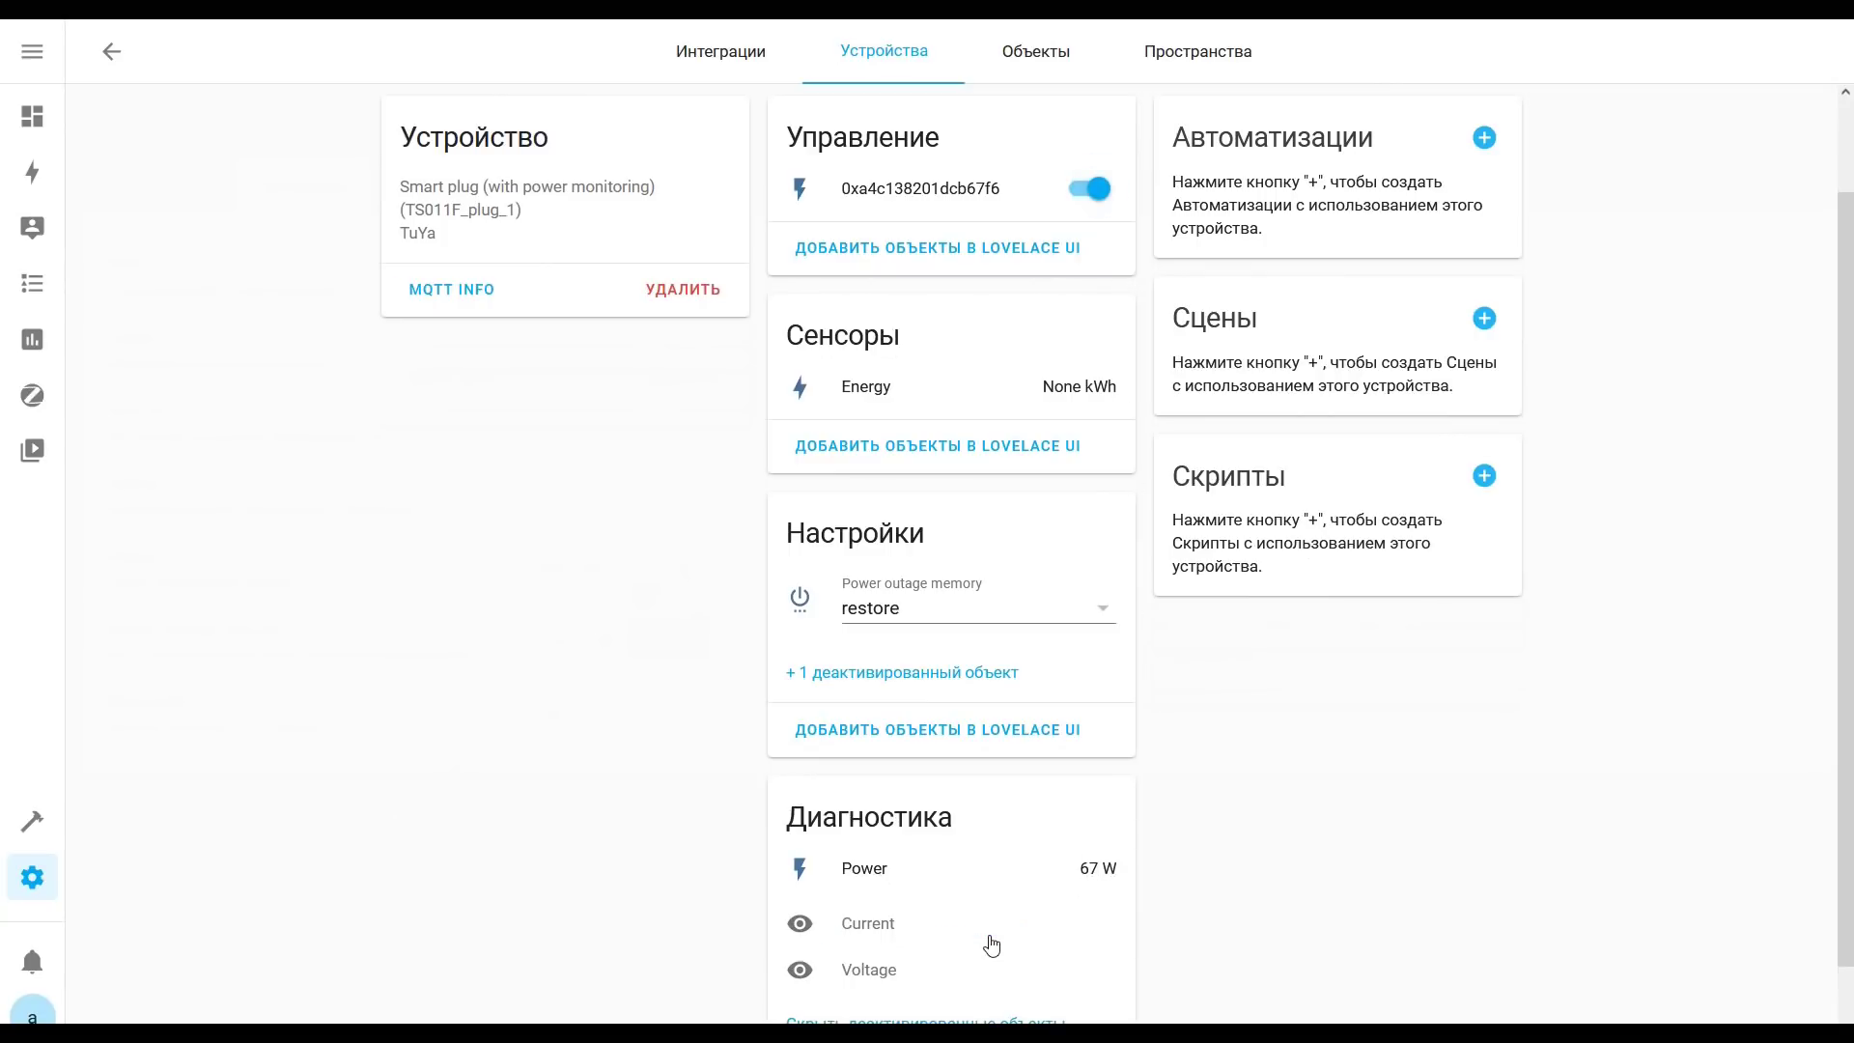
{"action": "left_click", "coordinate": [872, 928]}
{"action": "left_click", "coordinate": [624, 705]}
{"action": "left_click", "coordinate": [1097, 849]}
{"action": "left_click", "coordinate": [1191, 593]}
Enable the deactivated Voltage sensor in the diagnostics group and save the change.
{"action": "scroll", "coordinate": [977, 860], "scroll_direction": "down", "scroll_amount": 2}
{"action": "left_click", "coordinate": [875, 878]}
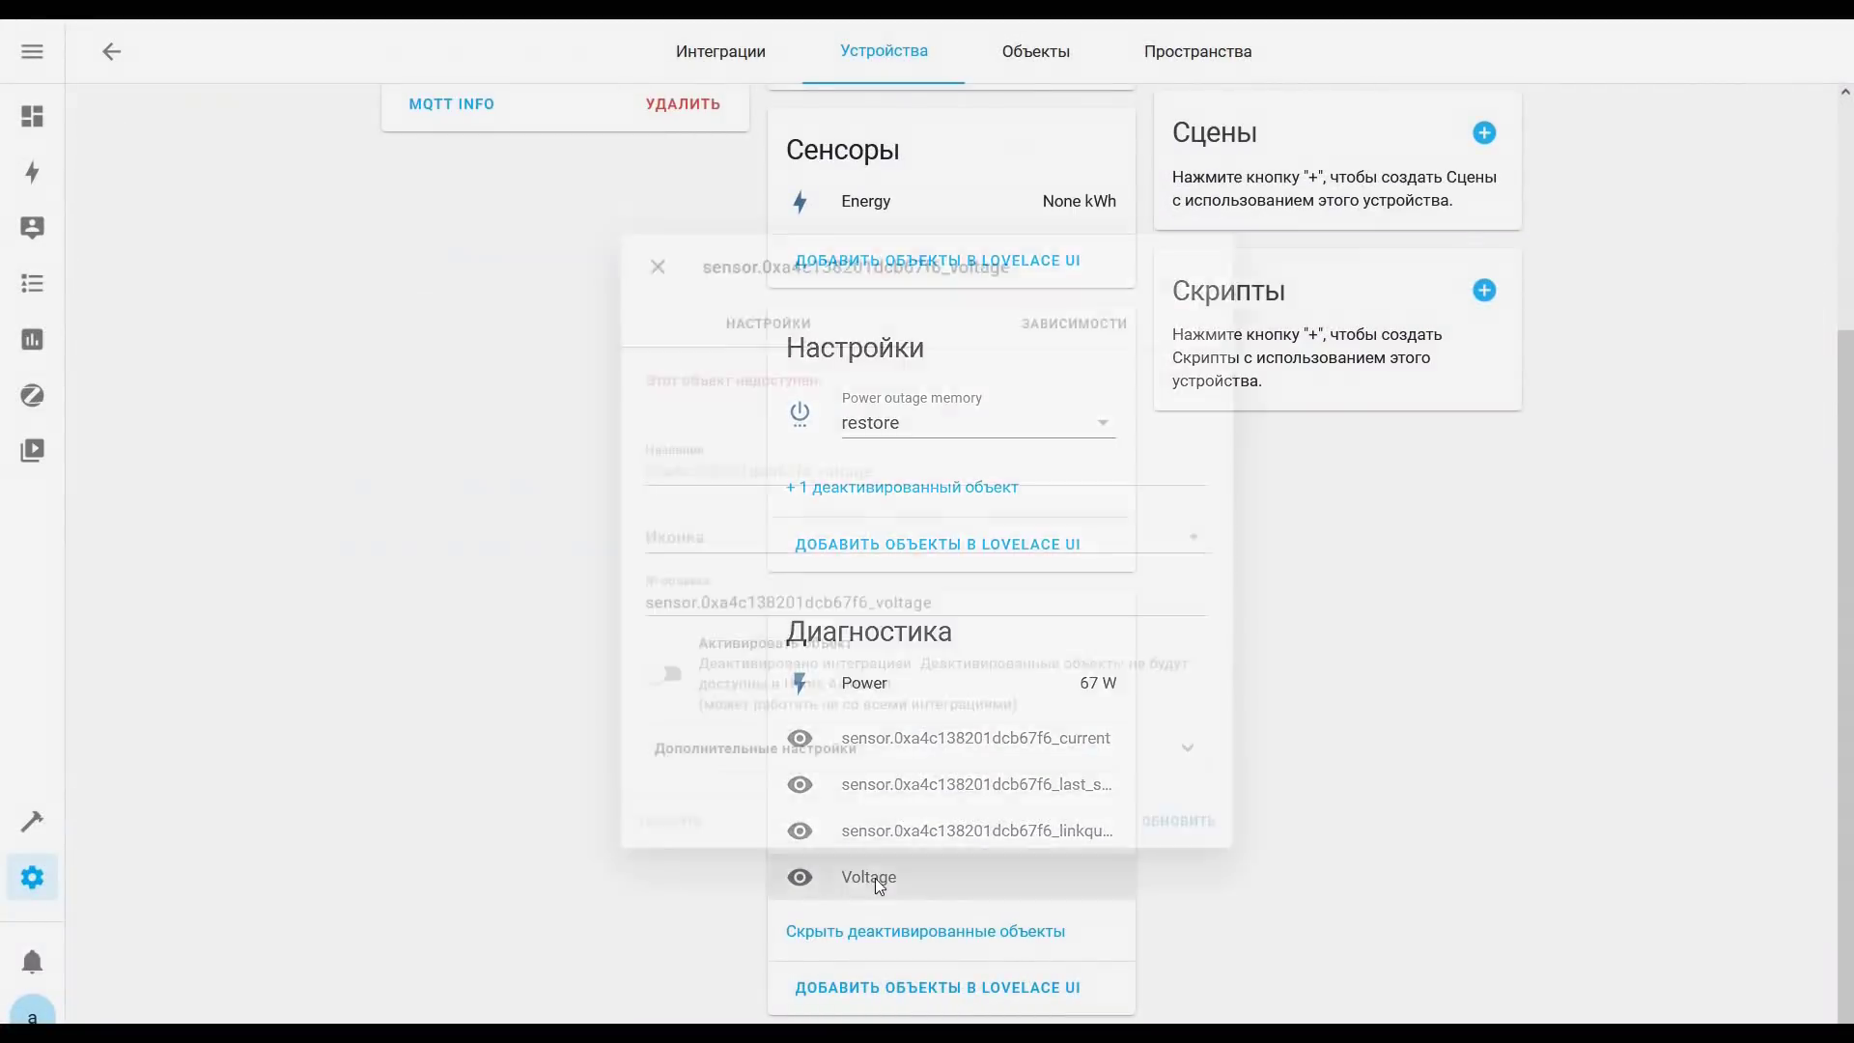
{"action": "left_click", "coordinate": [625, 695]}
{"action": "left_click", "coordinate": [1207, 858]}
{"action": "left_click", "coordinate": [1192, 593]}
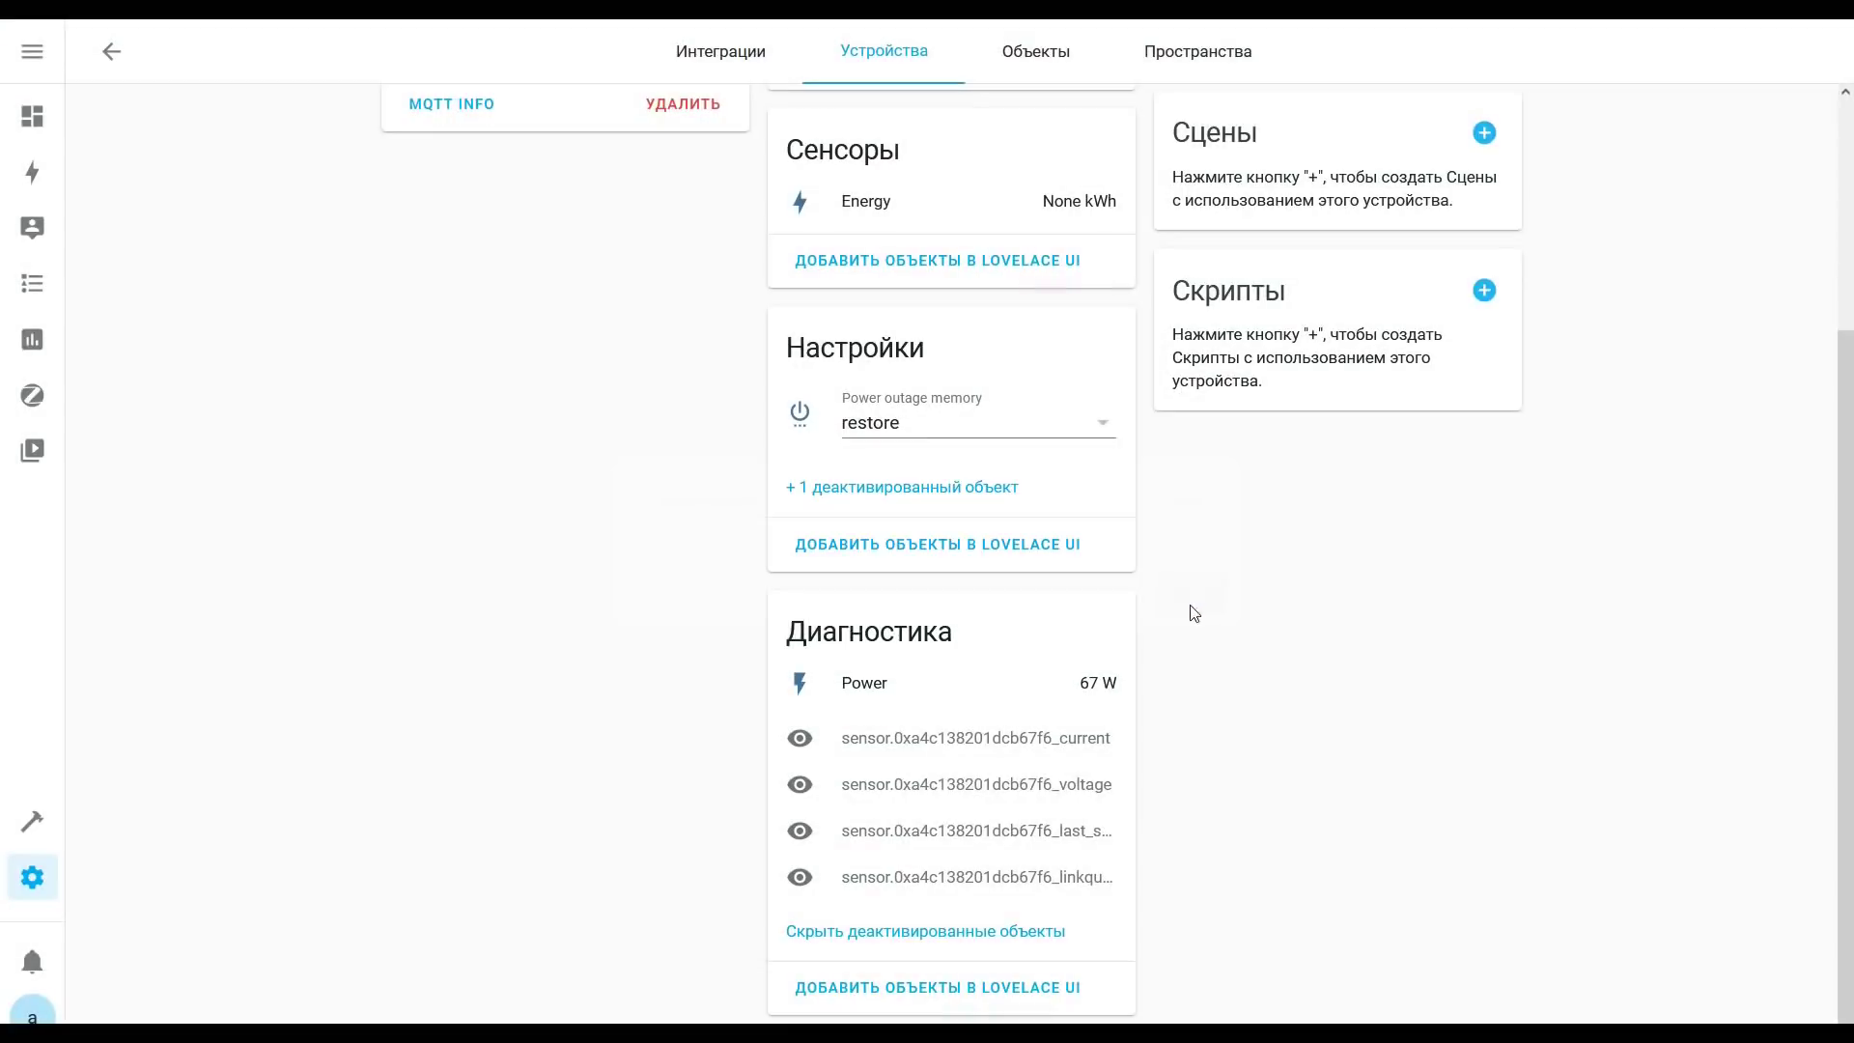
Reveal the deactivated power outage memory sensor in the plug's settings group, enable it and save.
{"action": "scroll", "coordinate": [1002, 603], "scroll_direction": "up", "scroll_amount": 1}
{"action": "left_click", "coordinate": [1002, 604]}
{"action": "left_click", "coordinate": [850, 598]}
{"action": "left_click", "coordinate": [627, 692]}
{"action": "left_click", "coordinate": [1224, 836]}
{"action": "left_click", "coordinate": [1190, 595]}
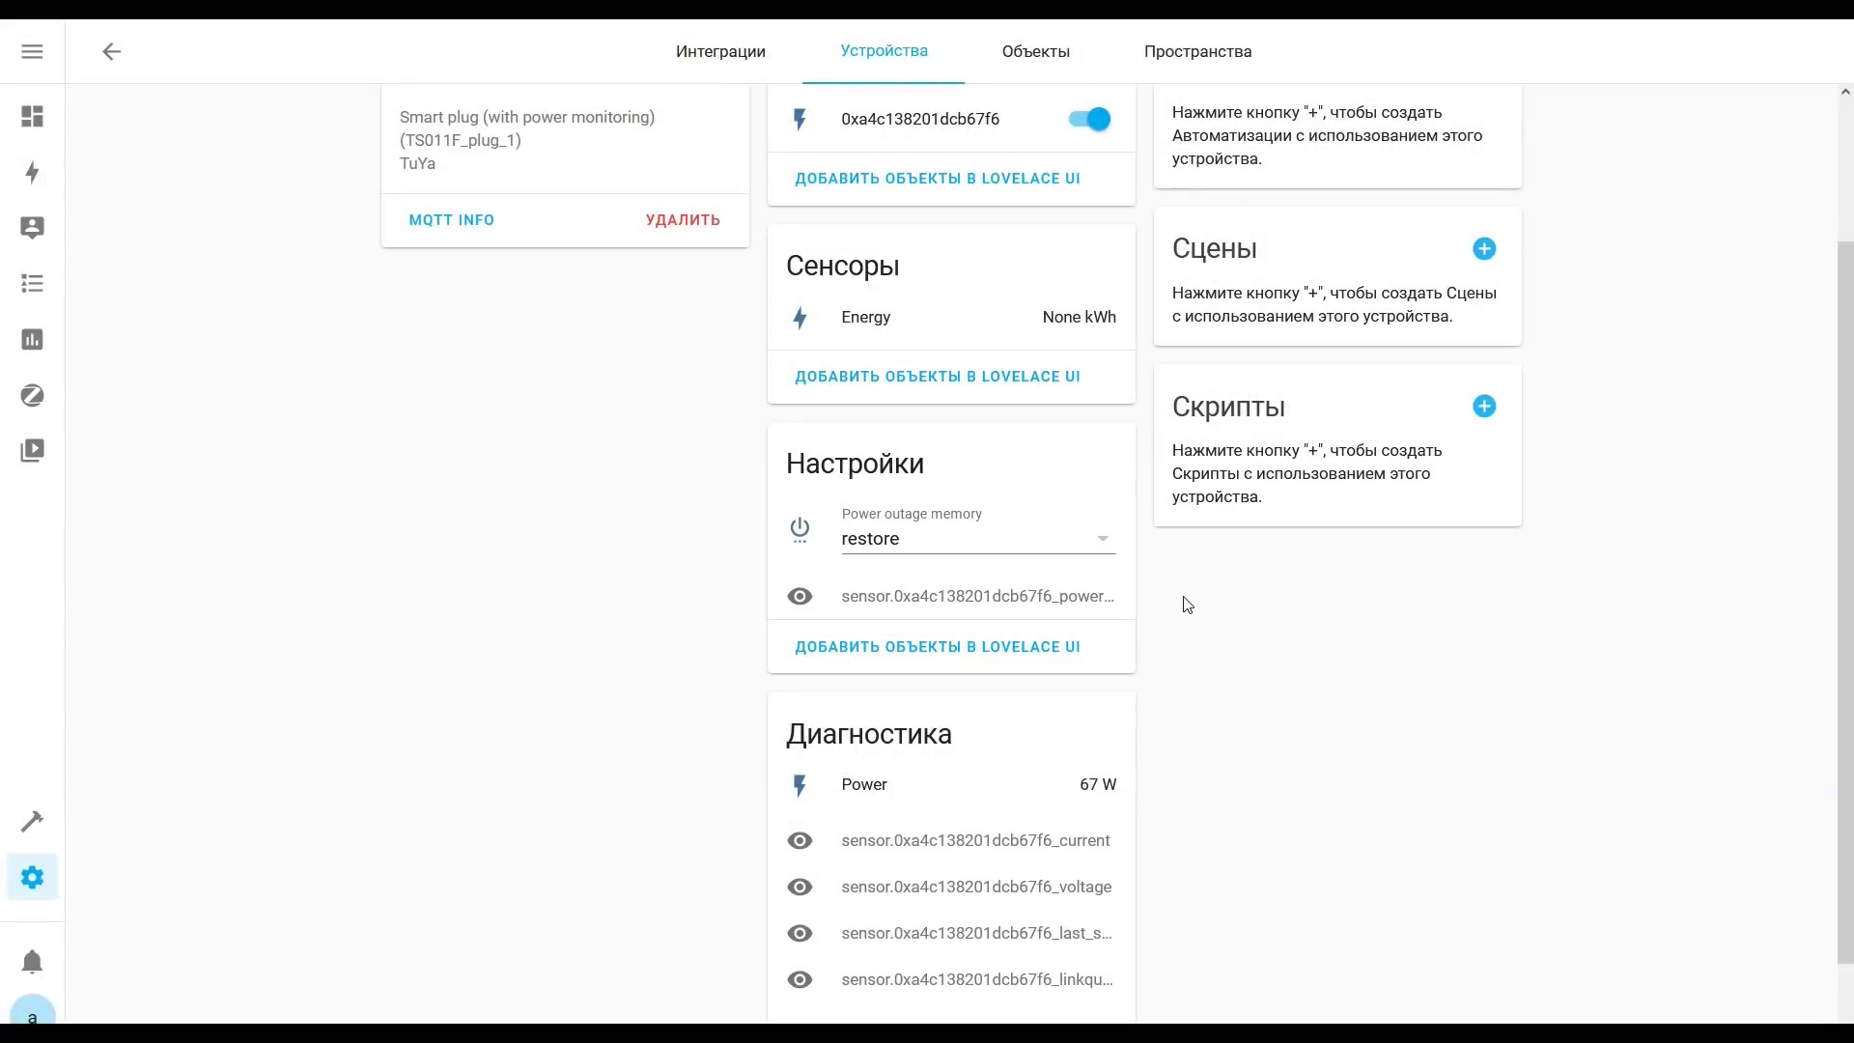
View the available Power outage memory options without changing the selection.
{"action": "left_click", "coordinate": [1102, 538]}
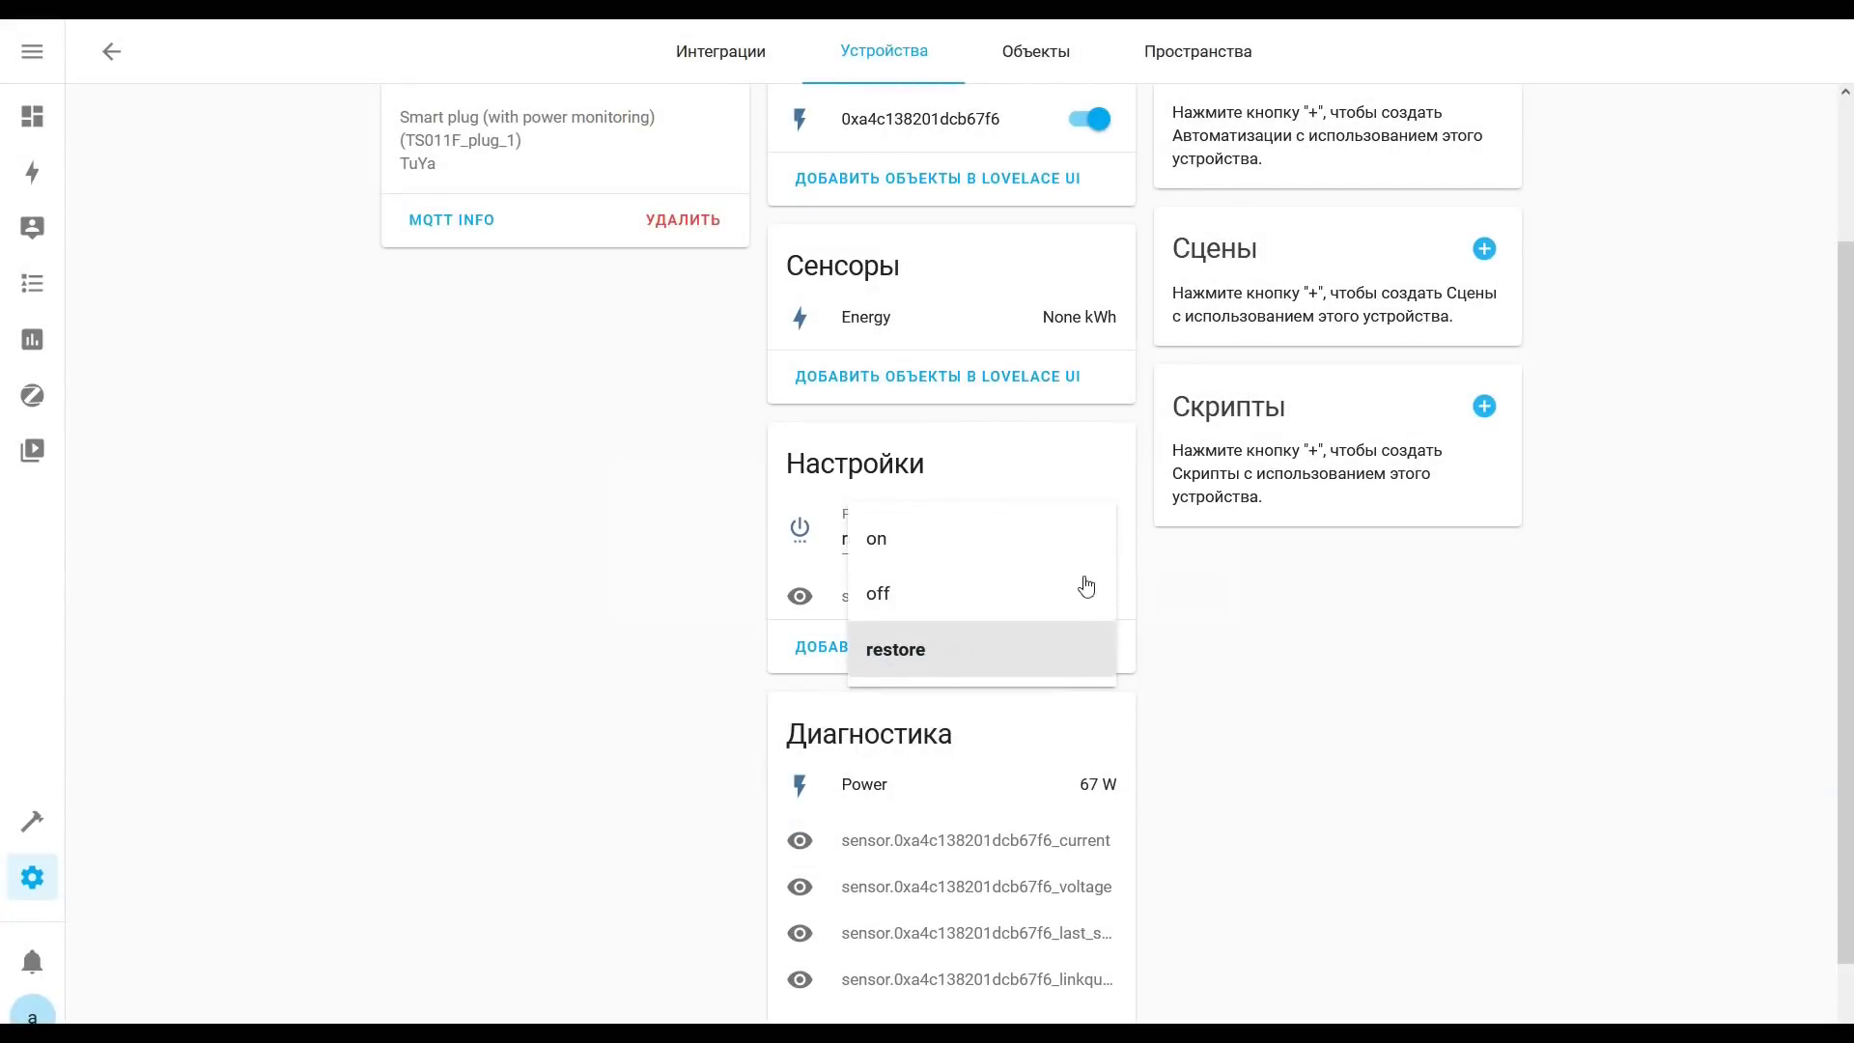
{"action": "left_click", "coordinate": [1295, 692]}
{"action": "scroll", "coordinate": [1304, 715], "scroll_direction": "up", "scroll_amount": 2}
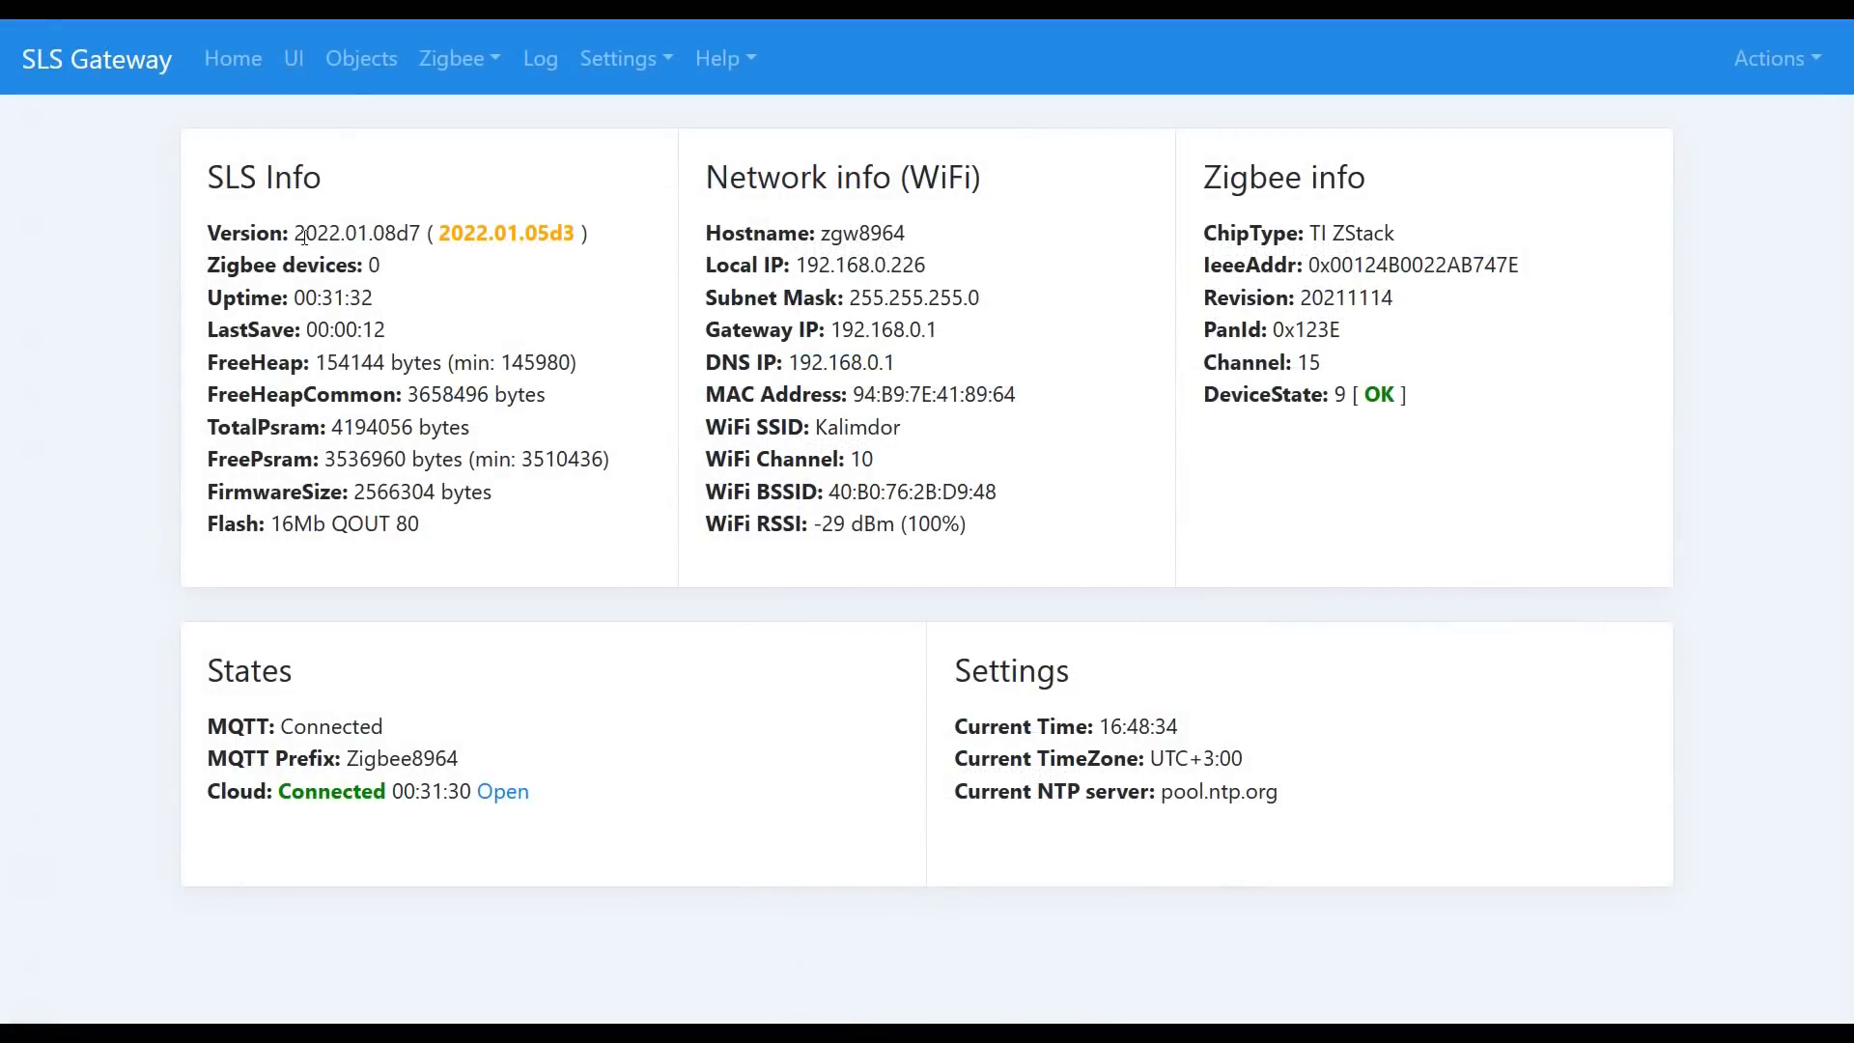
Switch to SLS Gateway and check the installed firmware version in its SLS Info section.
{"action": "left_click_drag", "start_coordinate": [295, 233], "coordinate": [421, 233]}
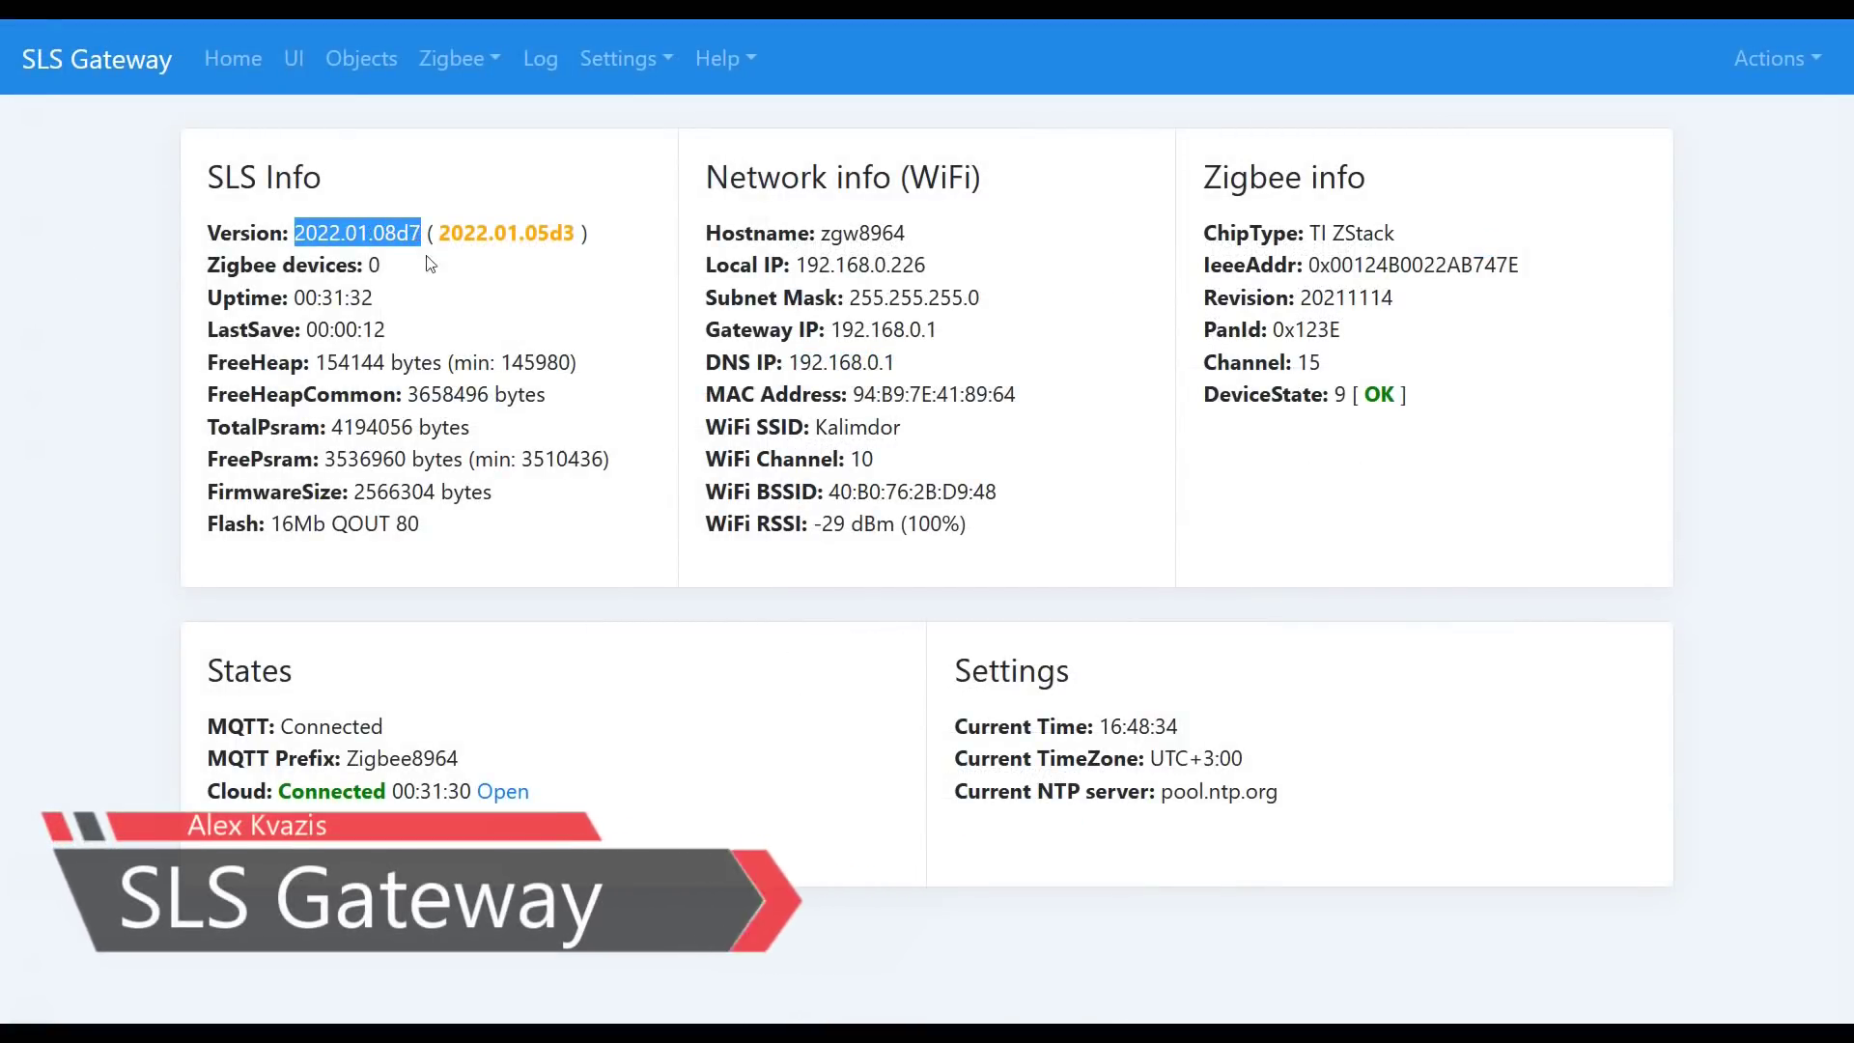
{"action": "left_click", "coordinate": [497, 310]}
Enable joining on the gateway's Zigbee network, pair the smart plug, and stop join mode.
{"action": "left_click", "coordinate": [452, 60]}
{"action": "left_click", "coordinate": [469, 120]}
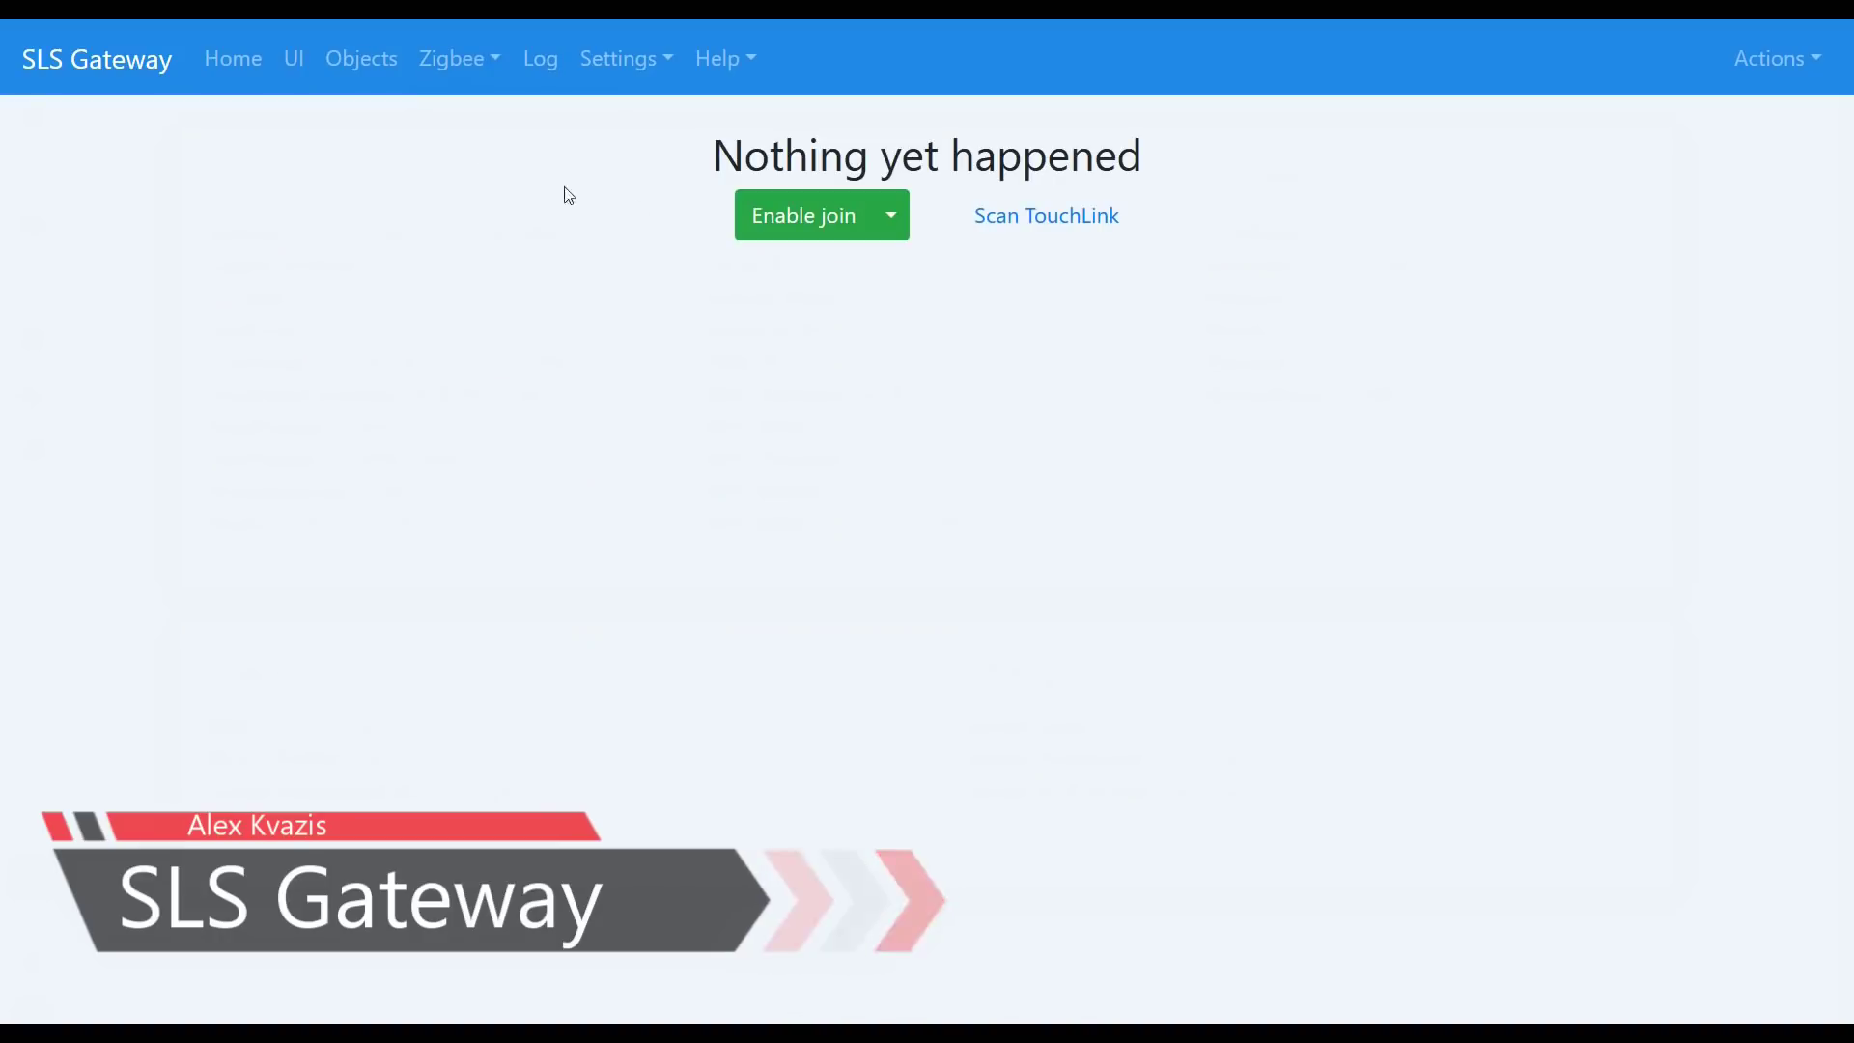
{"action": "left_click", "coordinate": [817, 217]}
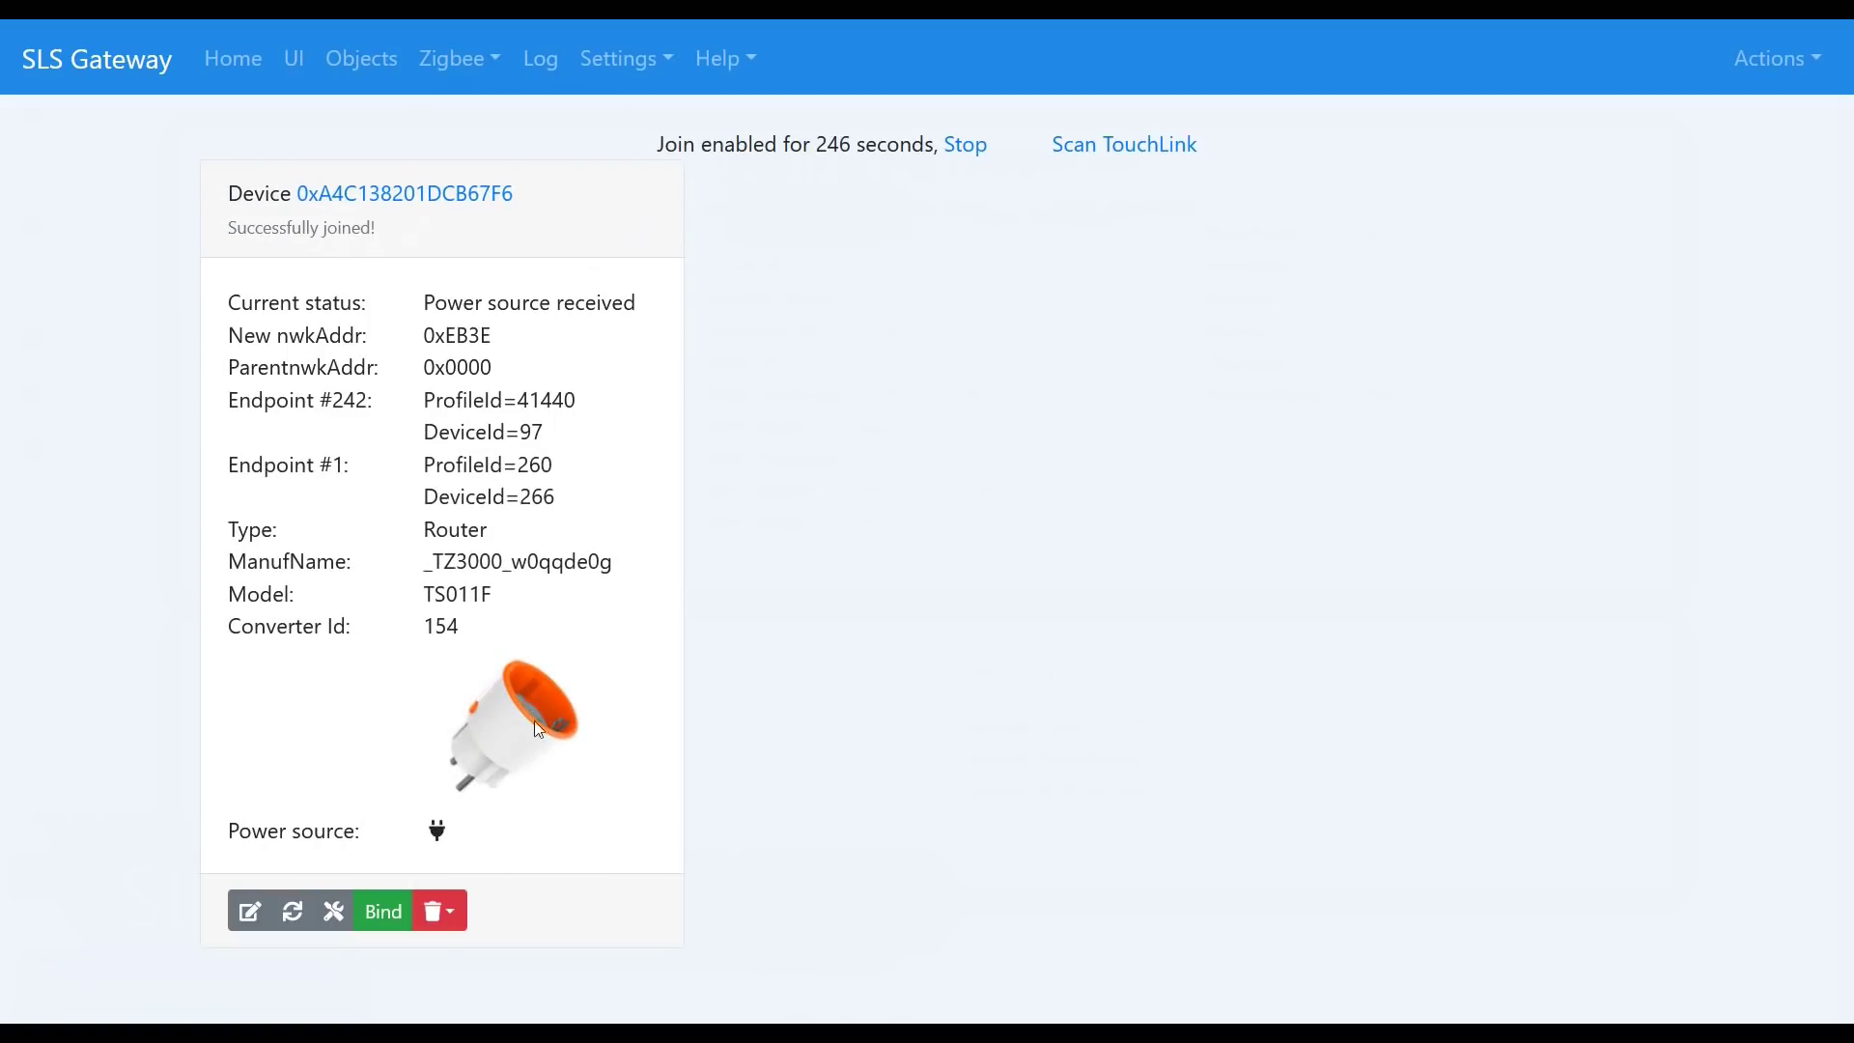
{"action": "left_click", "coordinate": [969, 146]}
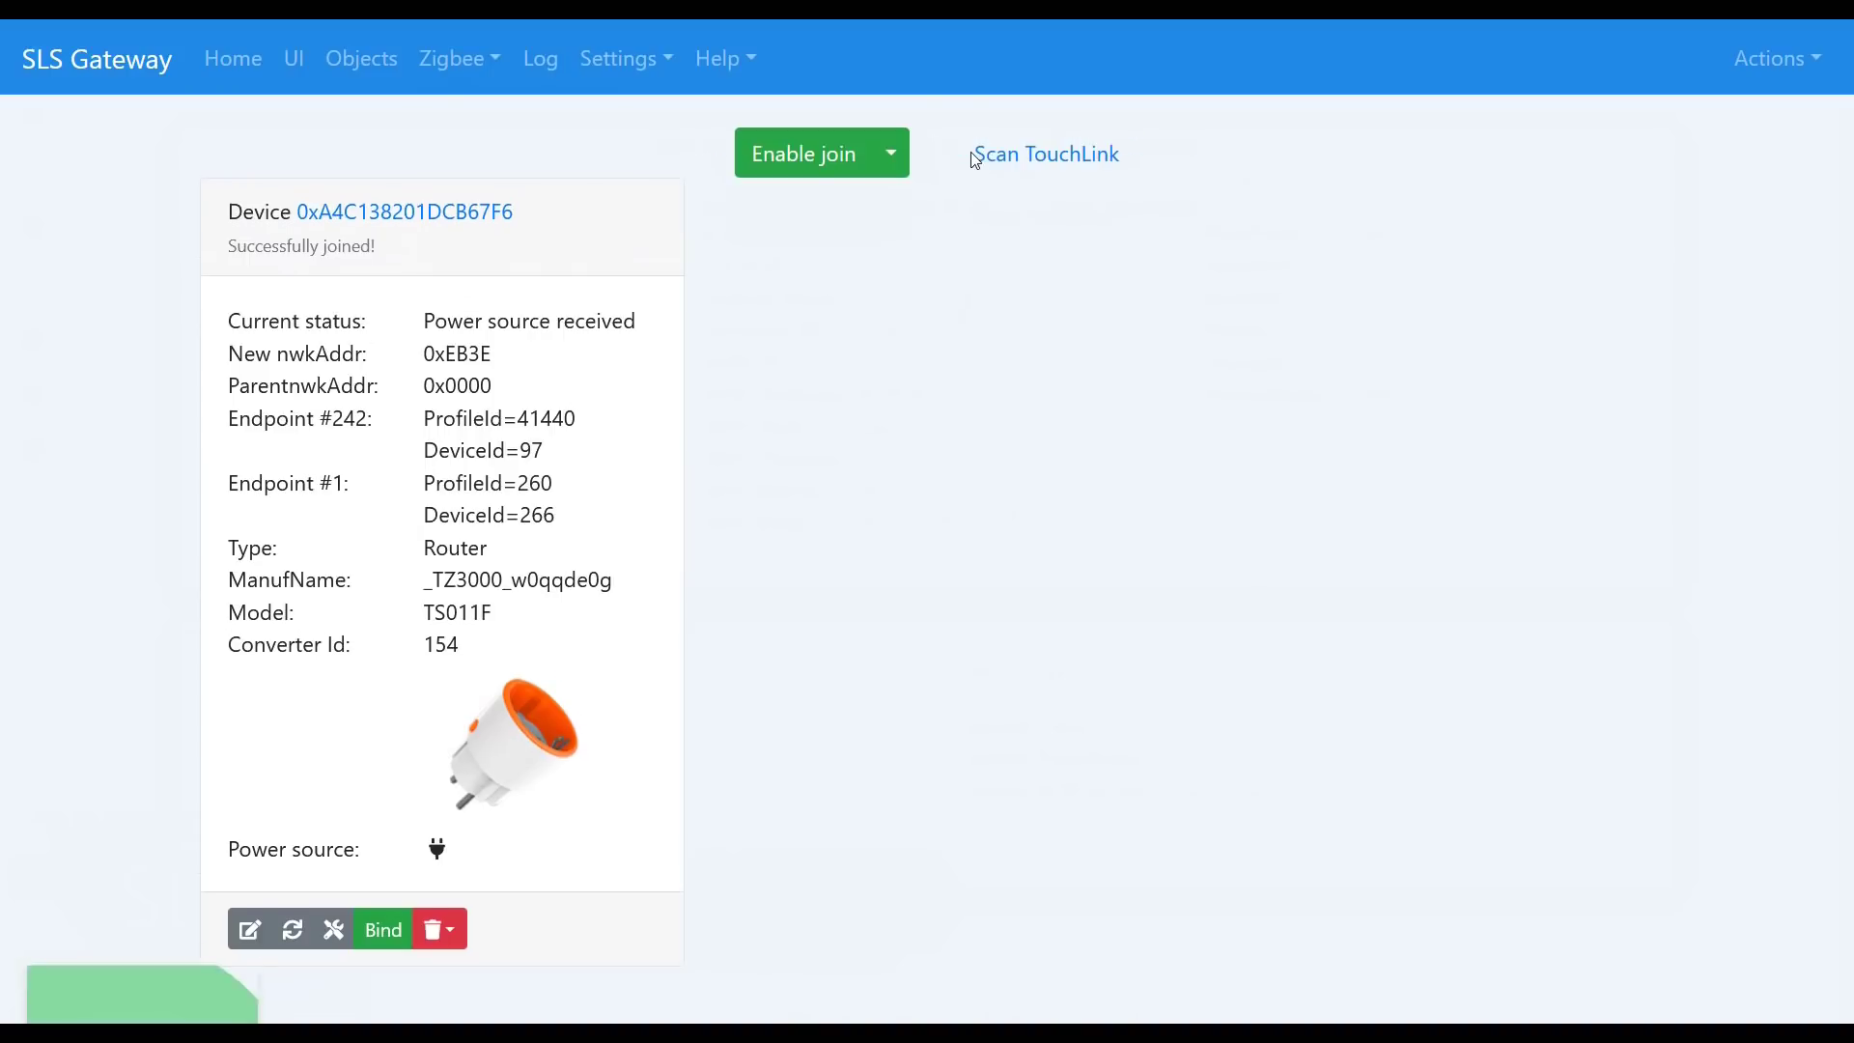
Open the newly joined plug from the Zigbee device list and examine its information, states and options.
{"action": "left_click", "coordinate": [458, 58]}
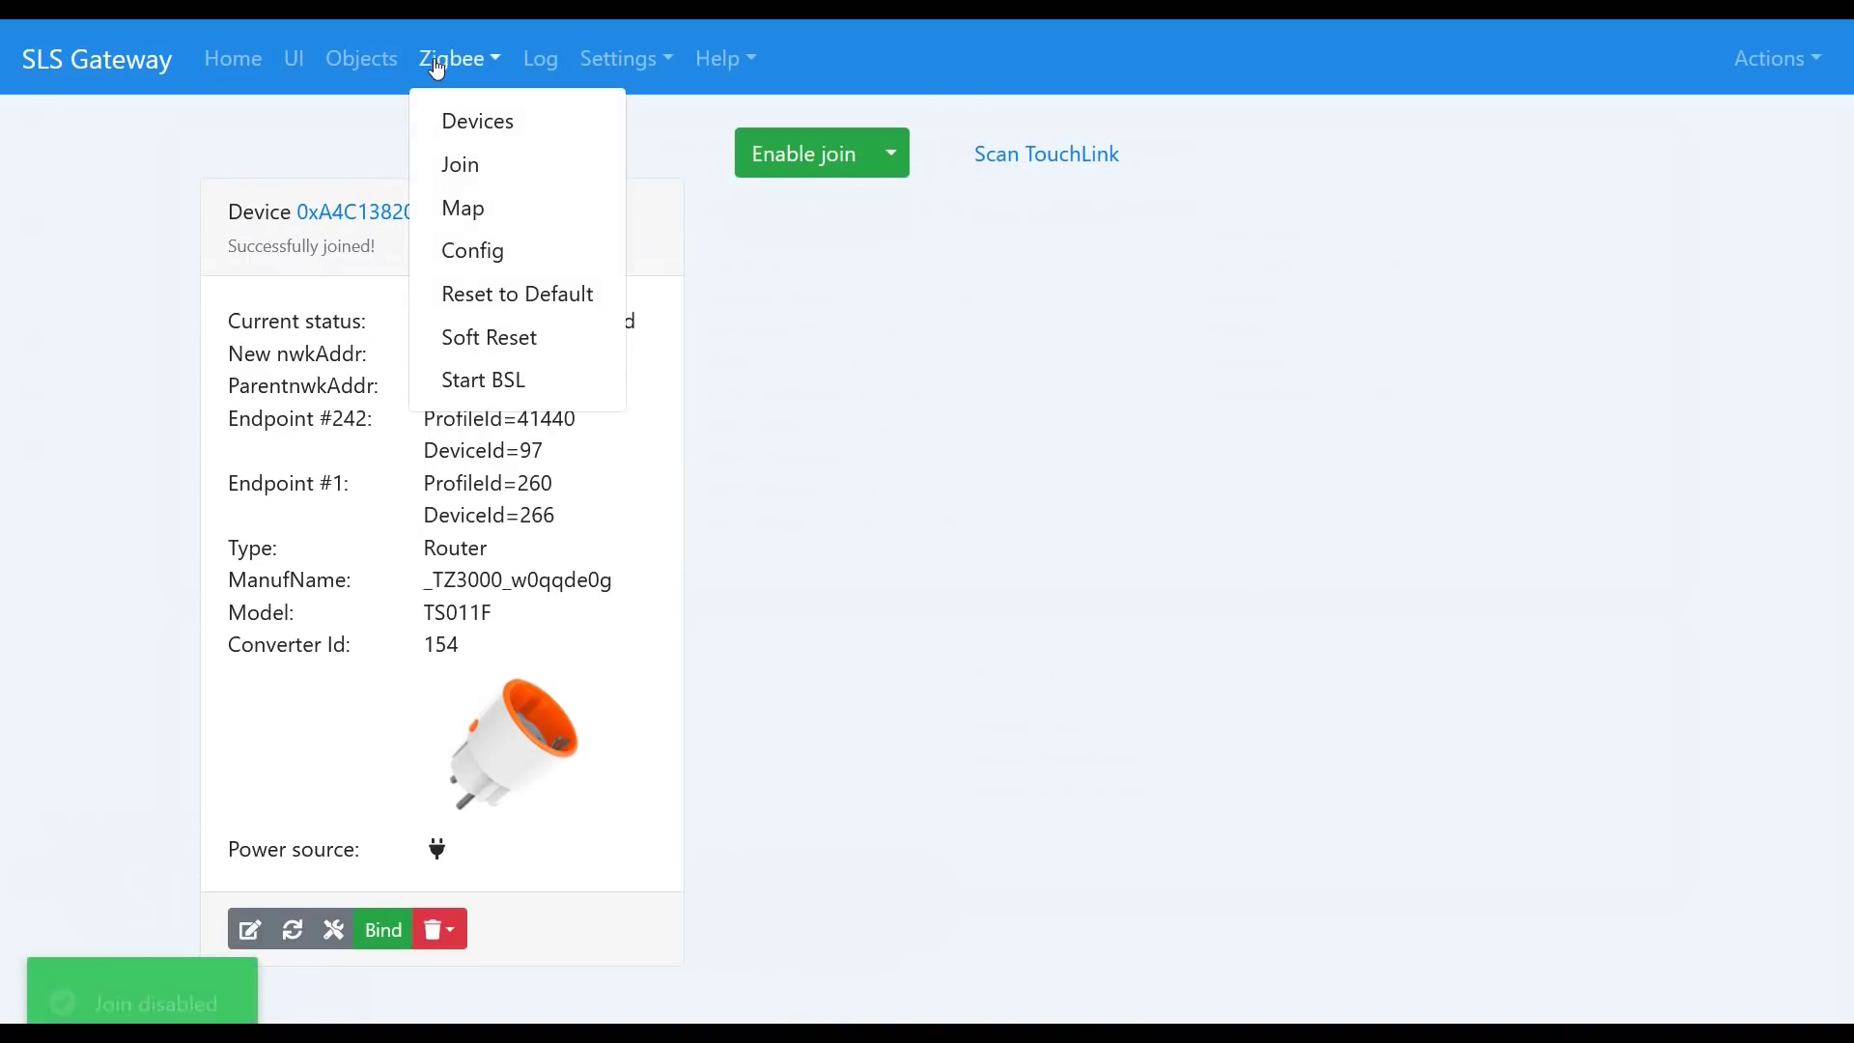
{"action": "left_click", "coordinate": [483, 130]}
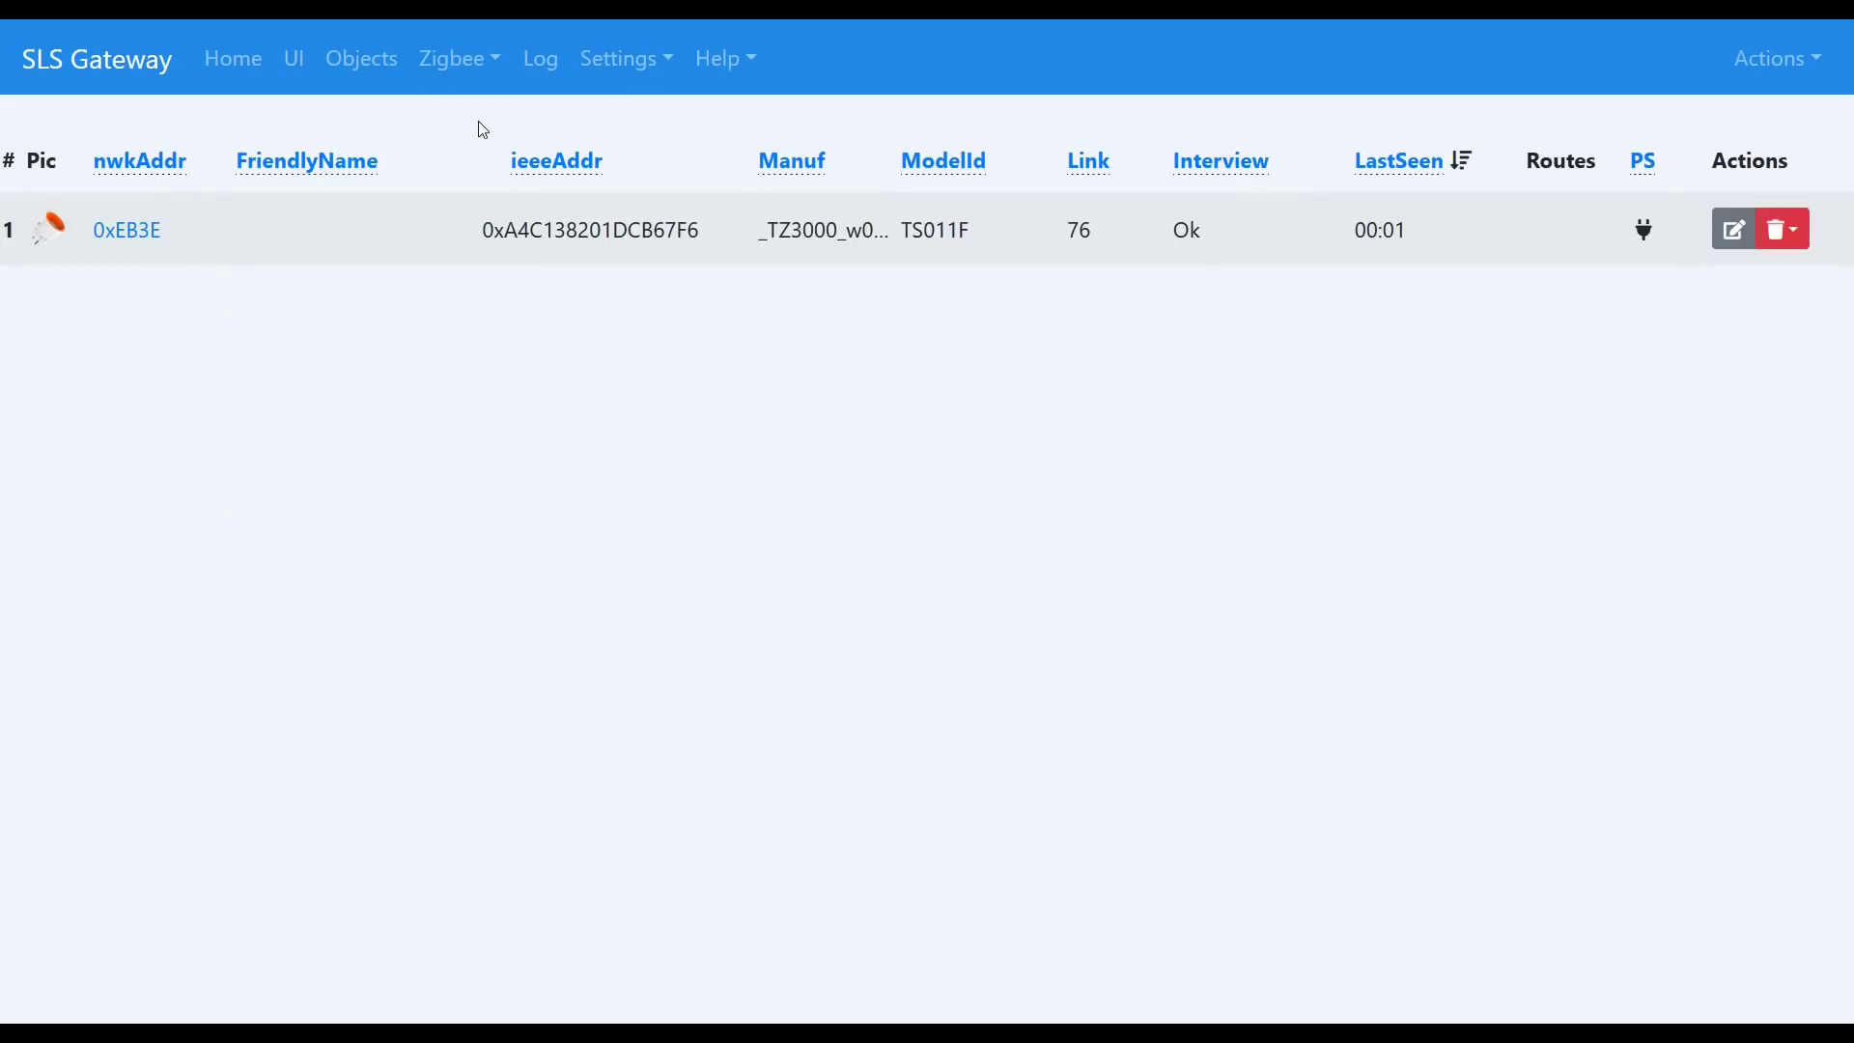
{"action": "left_click", "coordinate": [139, 238]}
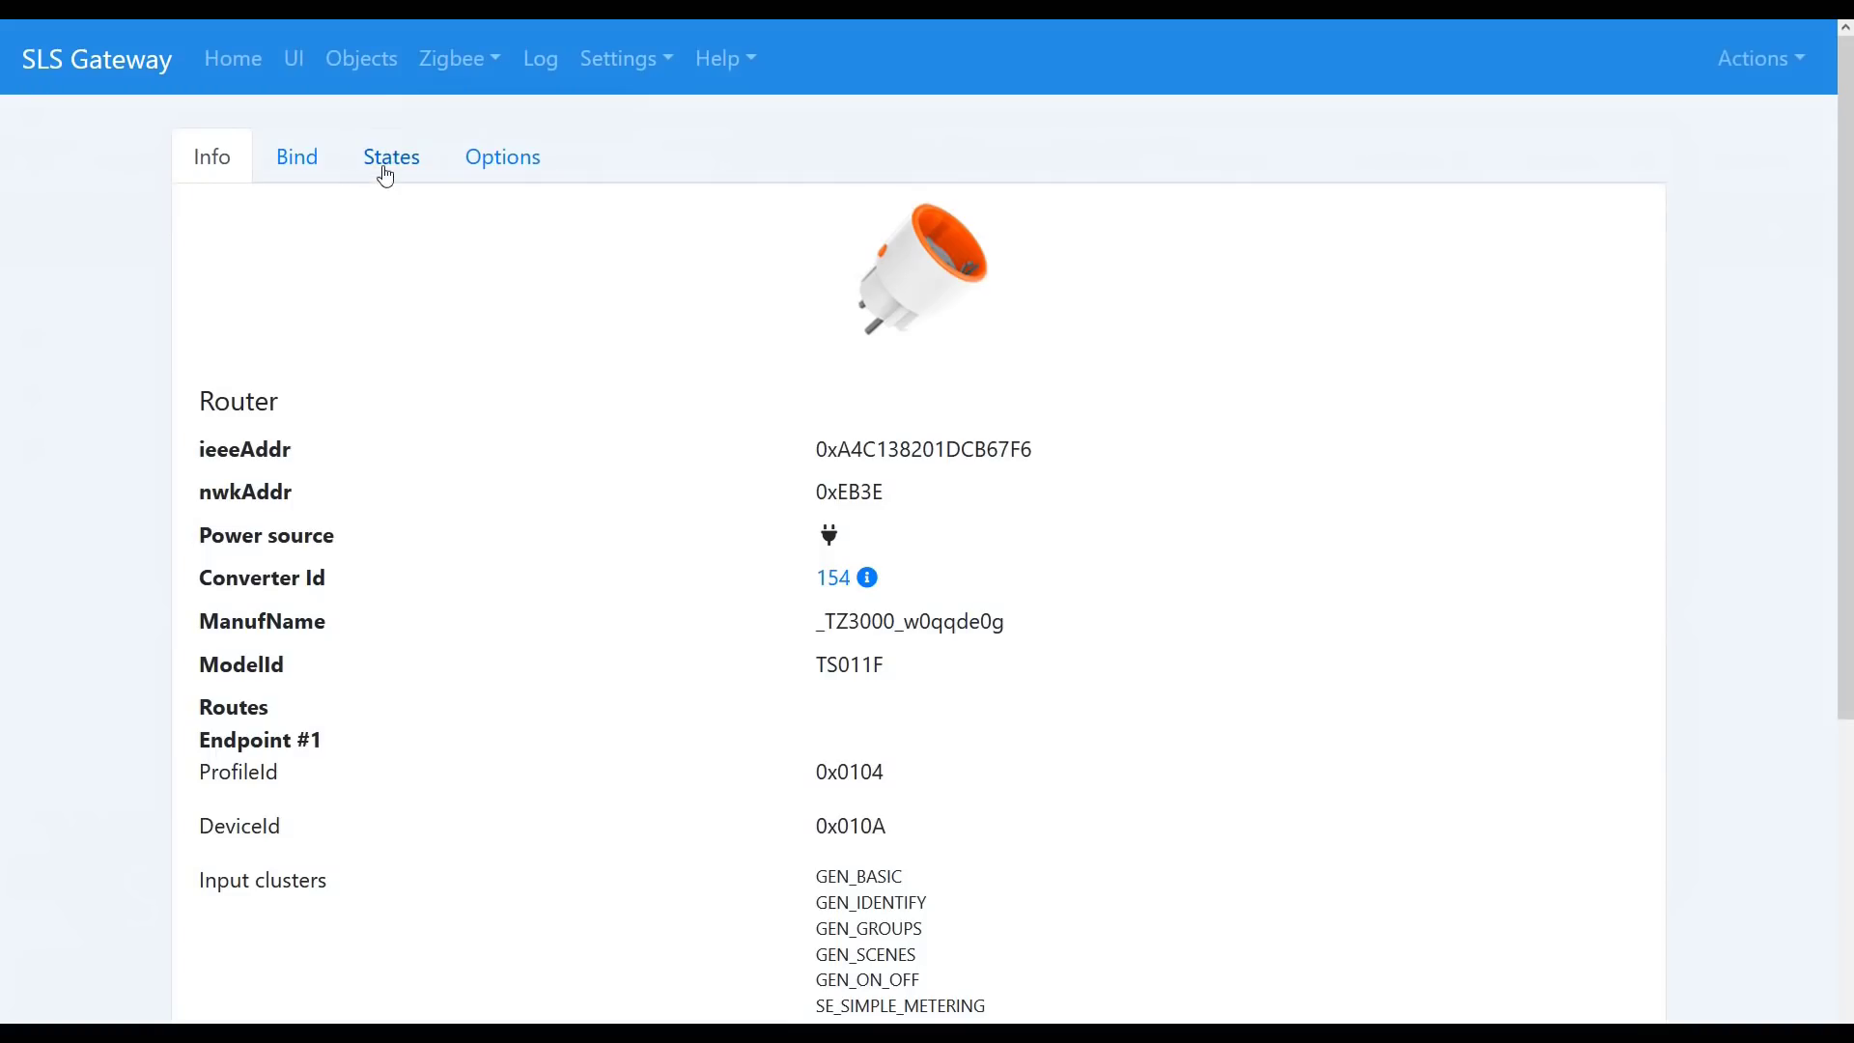
{"action": "left_click", "coordinate": [396, 162]}
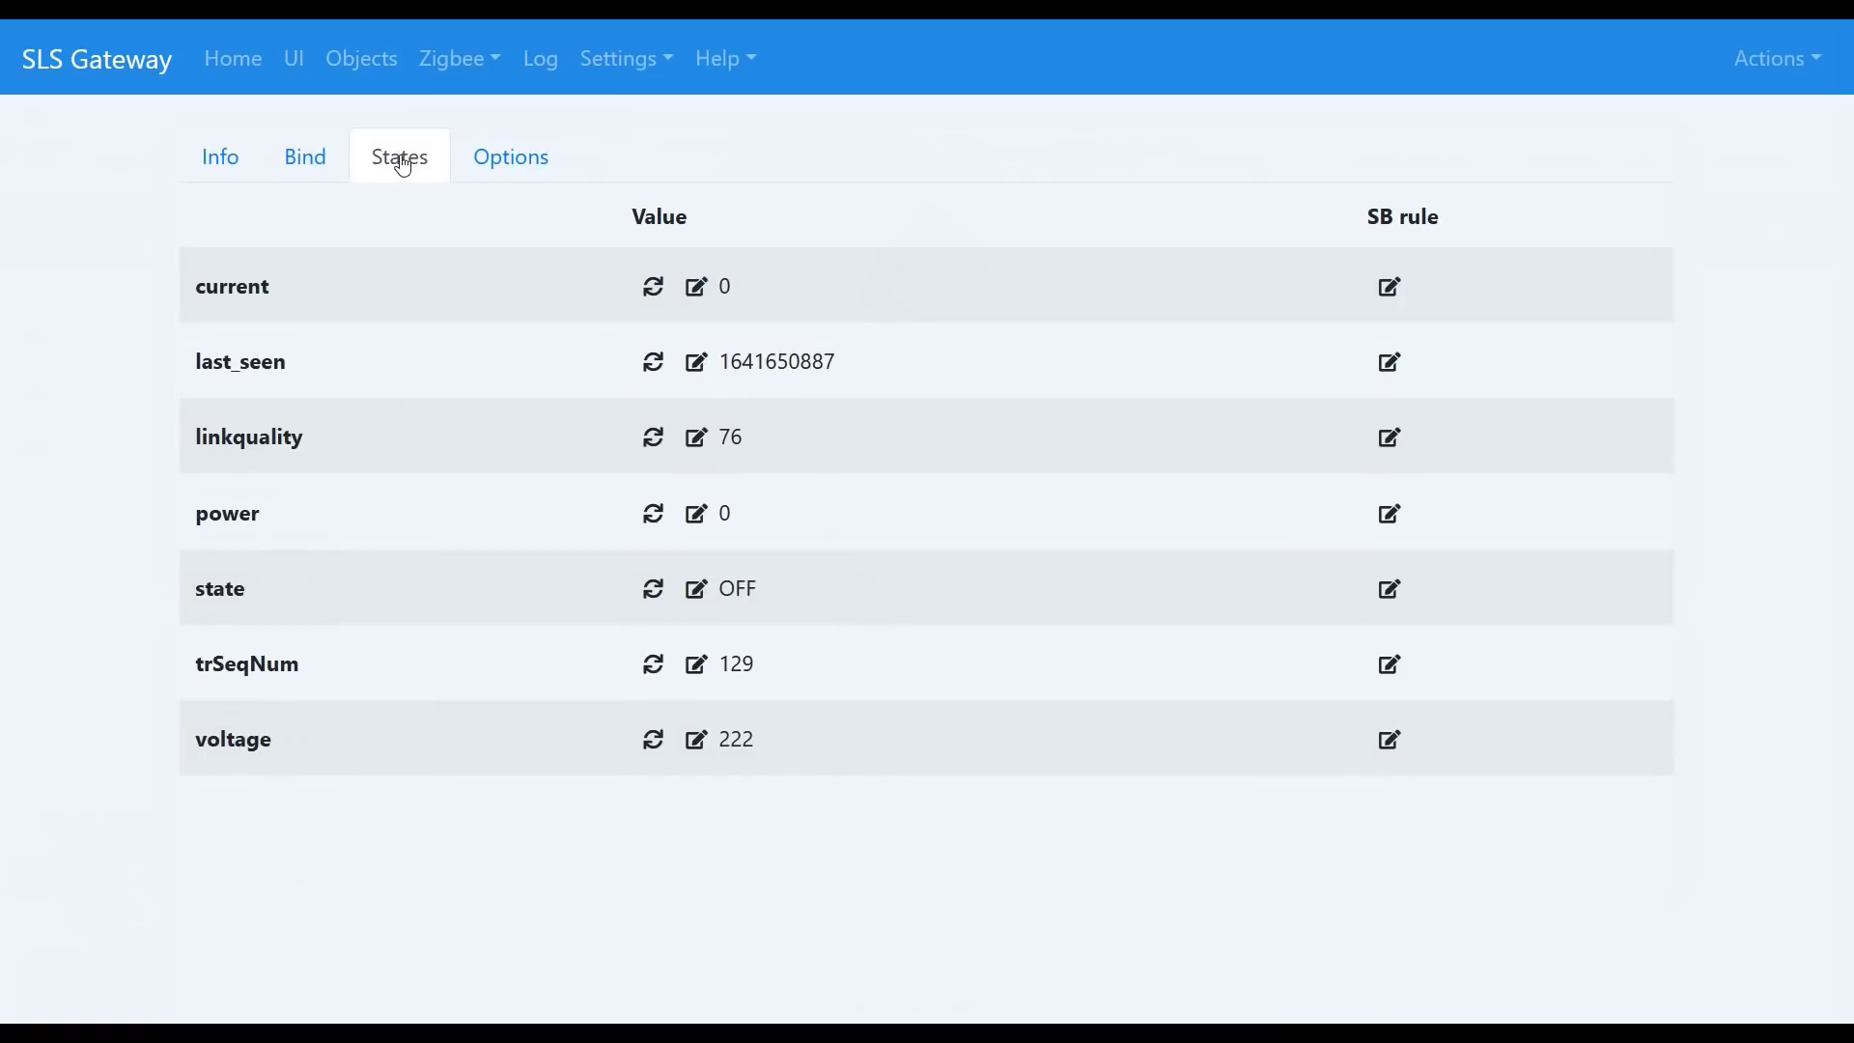
{"action": "left_click", "coordinate": [543, 163]}
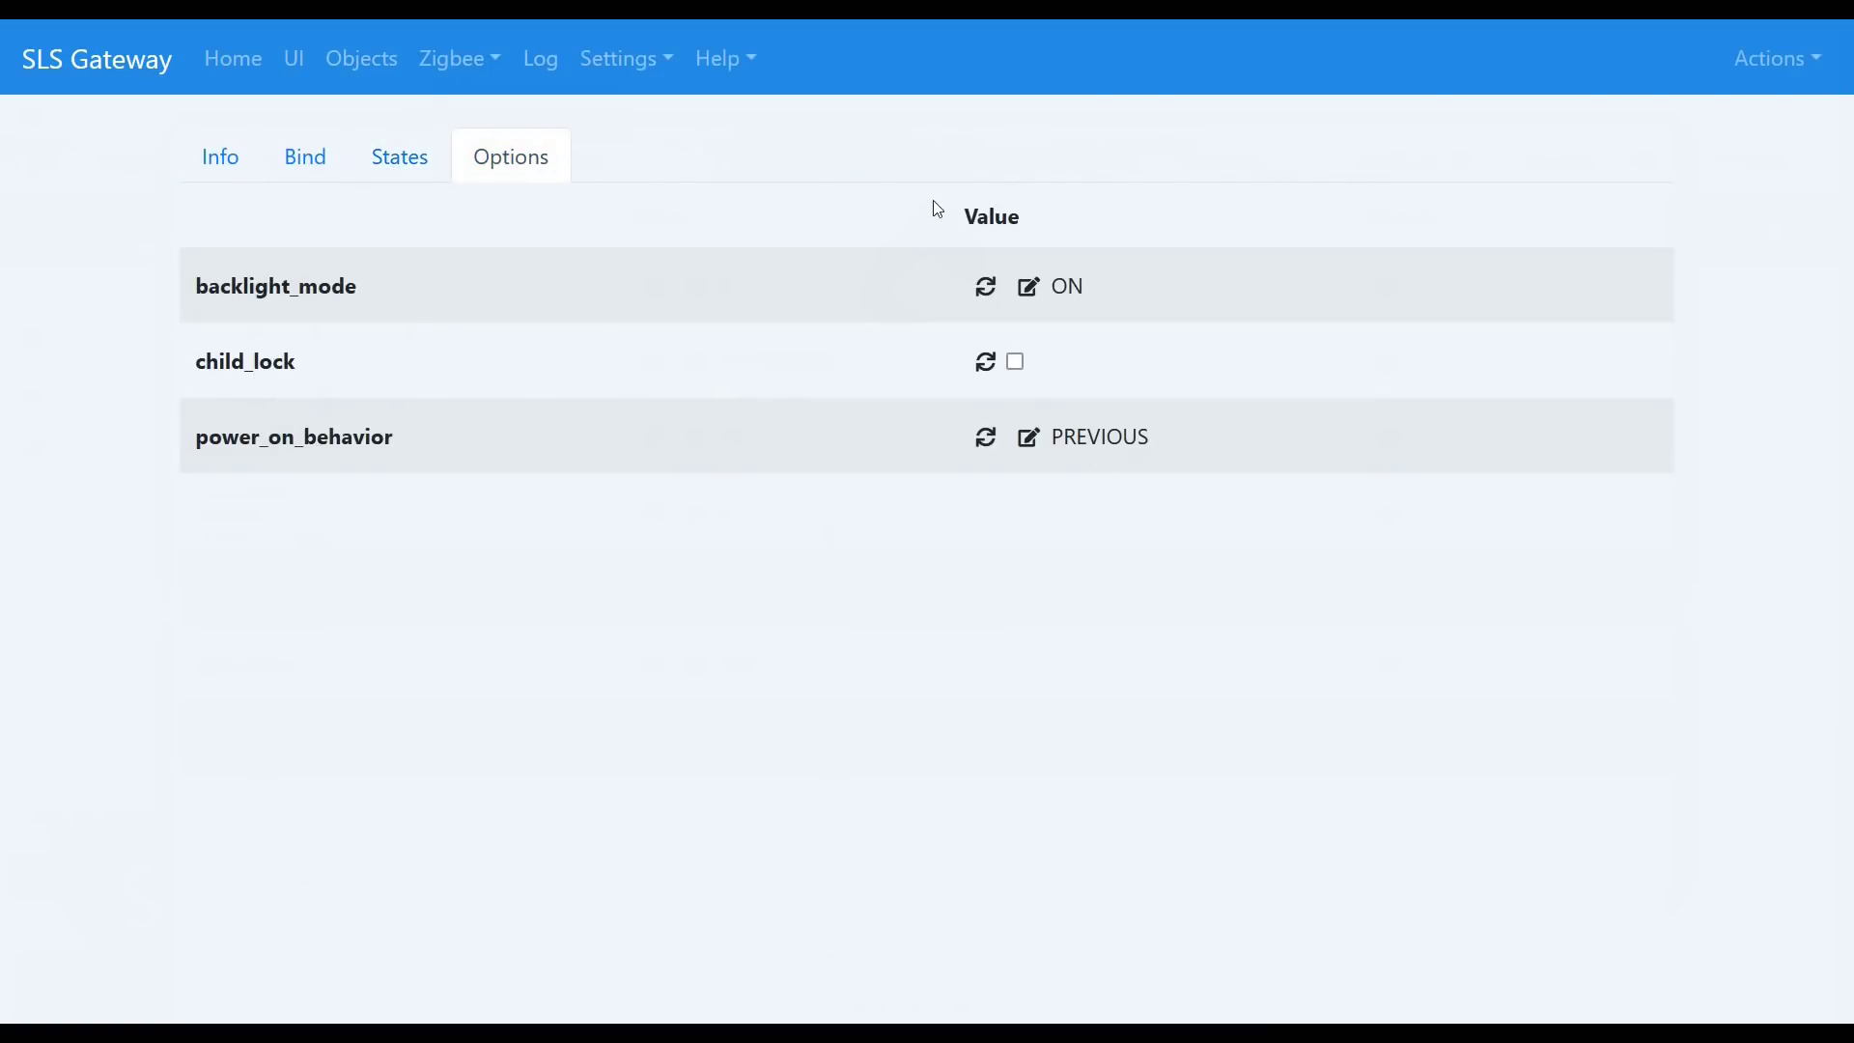
{"action": "left_click", "coordinate": [400, 164]}
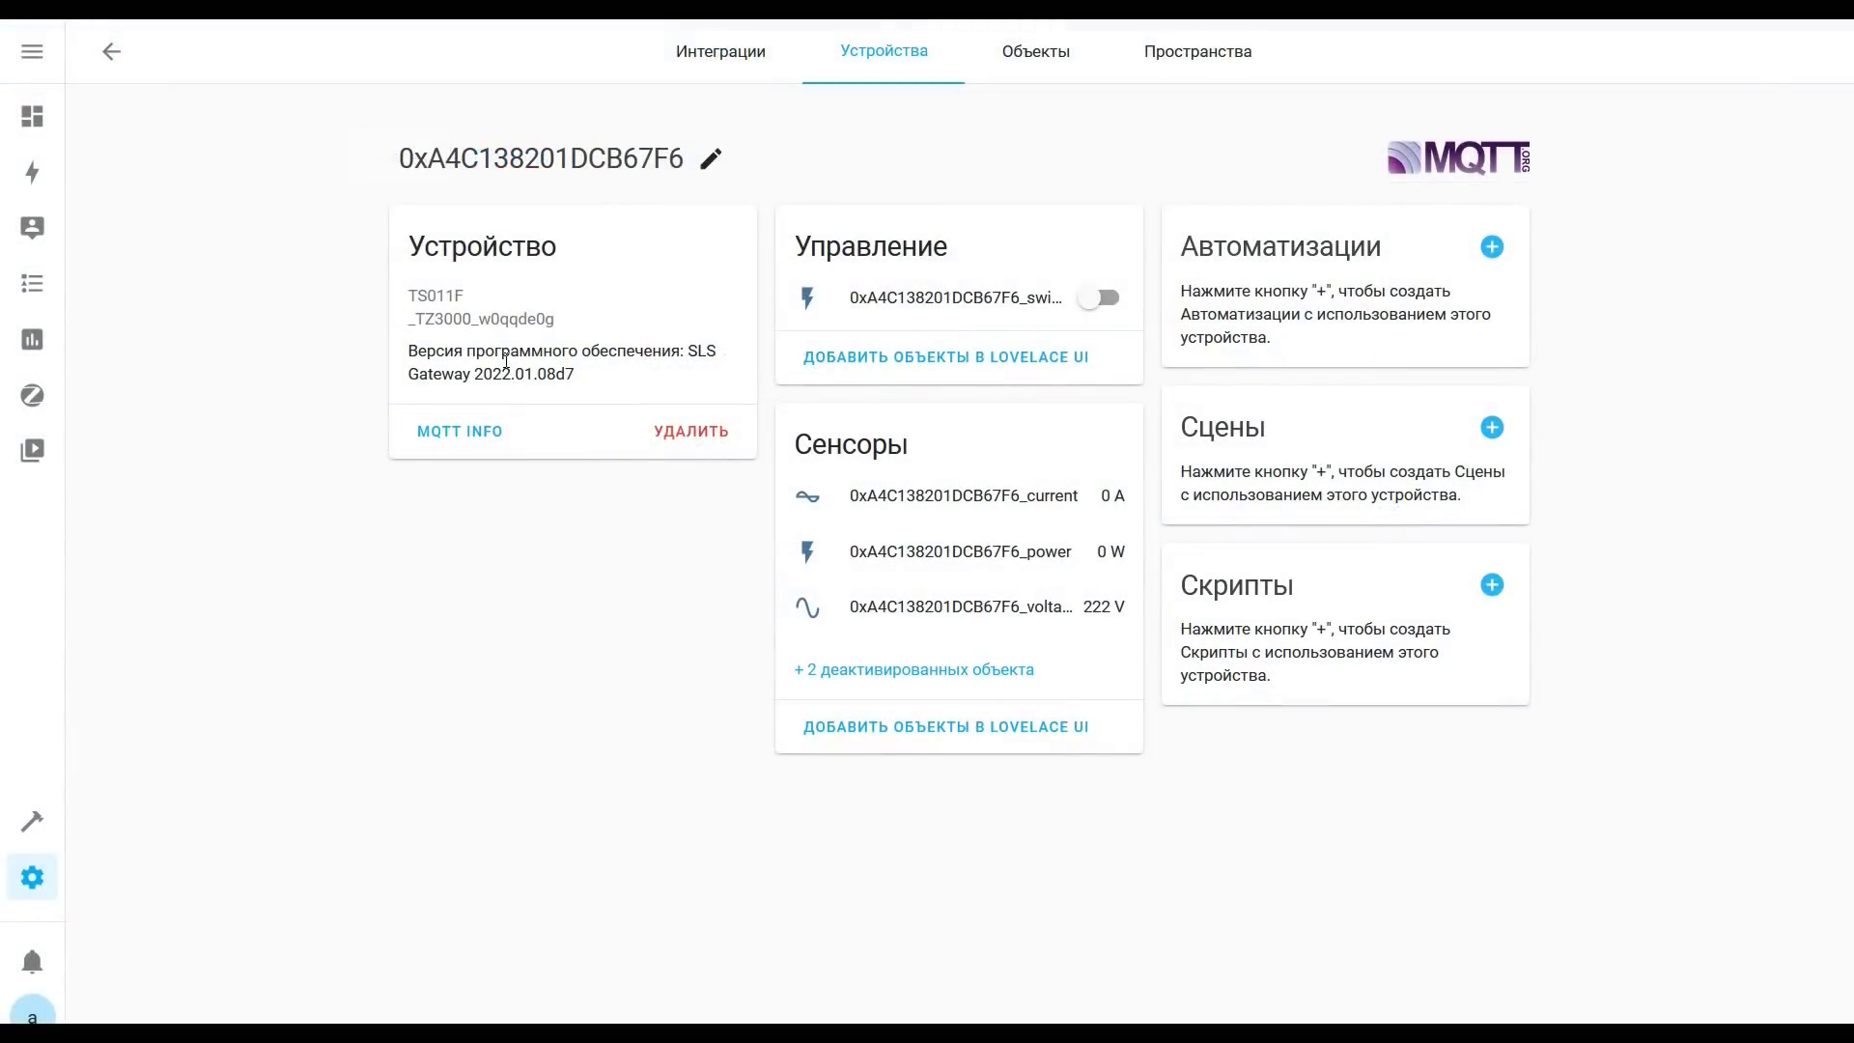
On the SLS plug's Home Assistant device page, check the software version and turn the plug on.
{"action": "left_click_drag", "start_coordinate": [687, 348], "coordinate": [678, 396]}
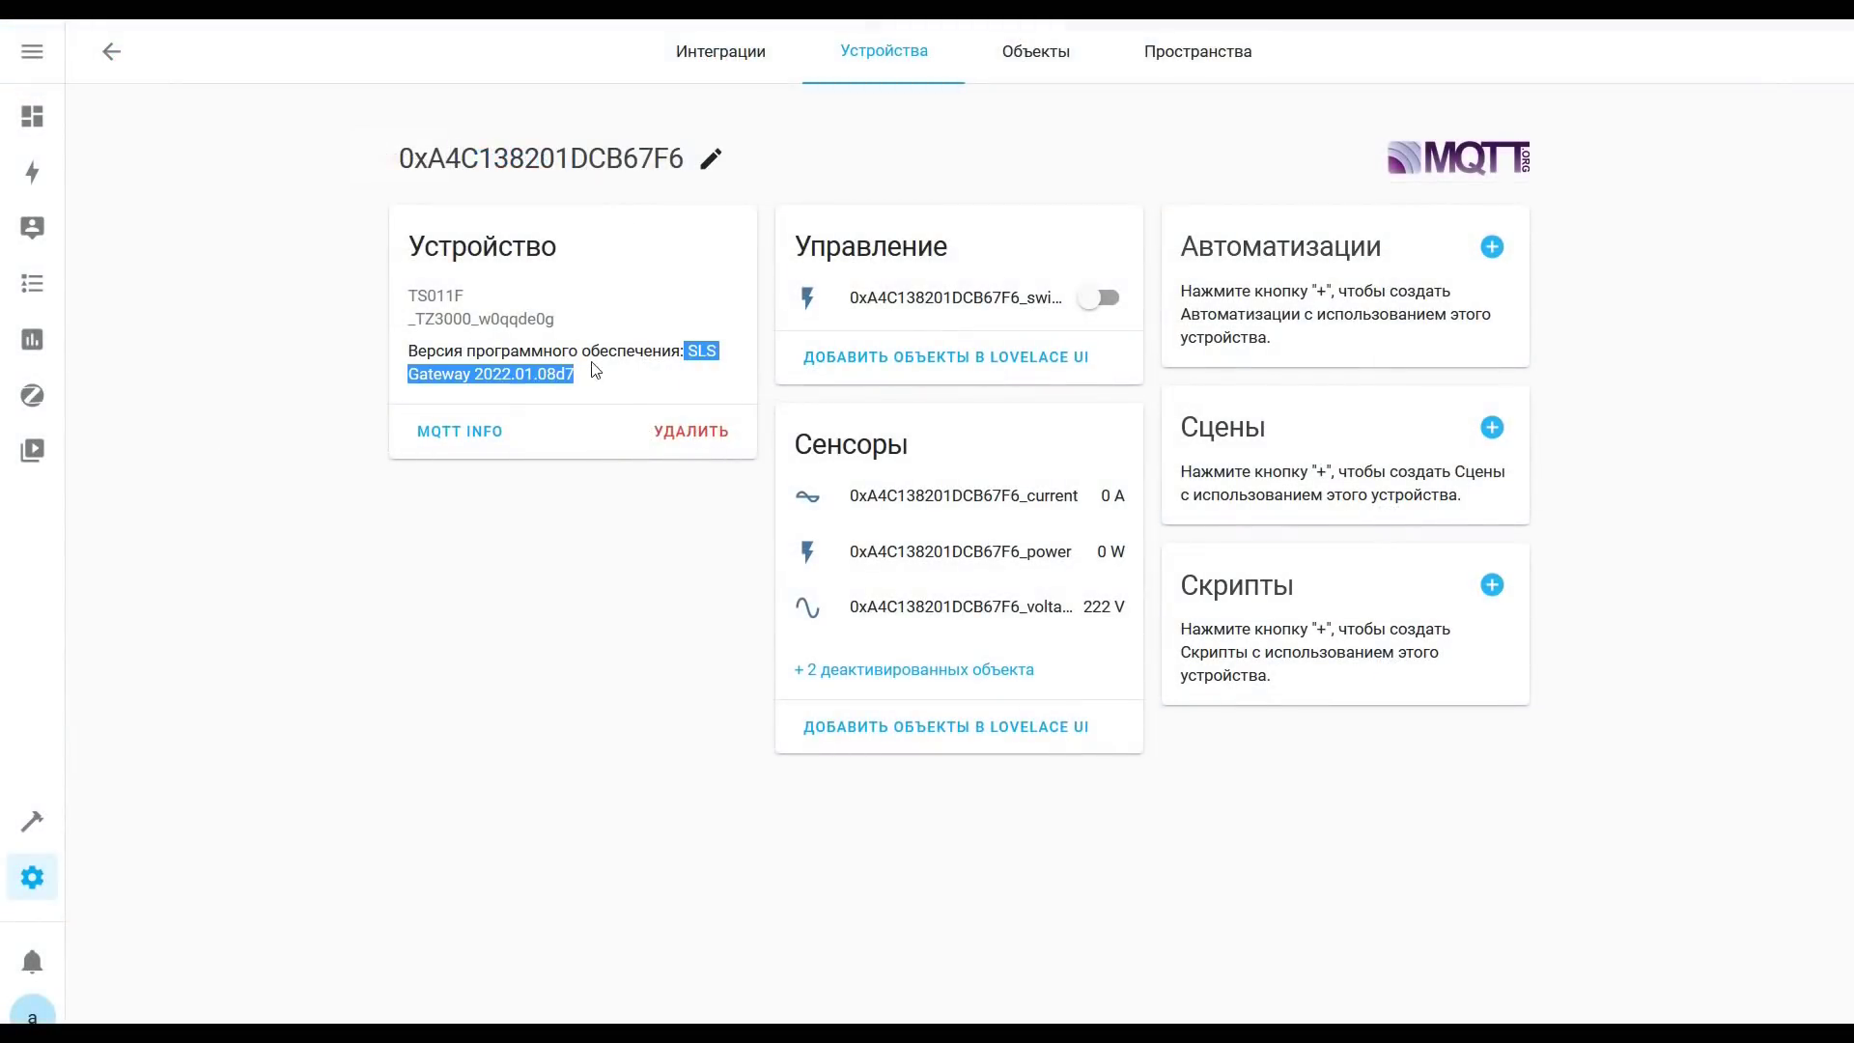
{"action": "left_click", "coordinate": [1101, 299]}
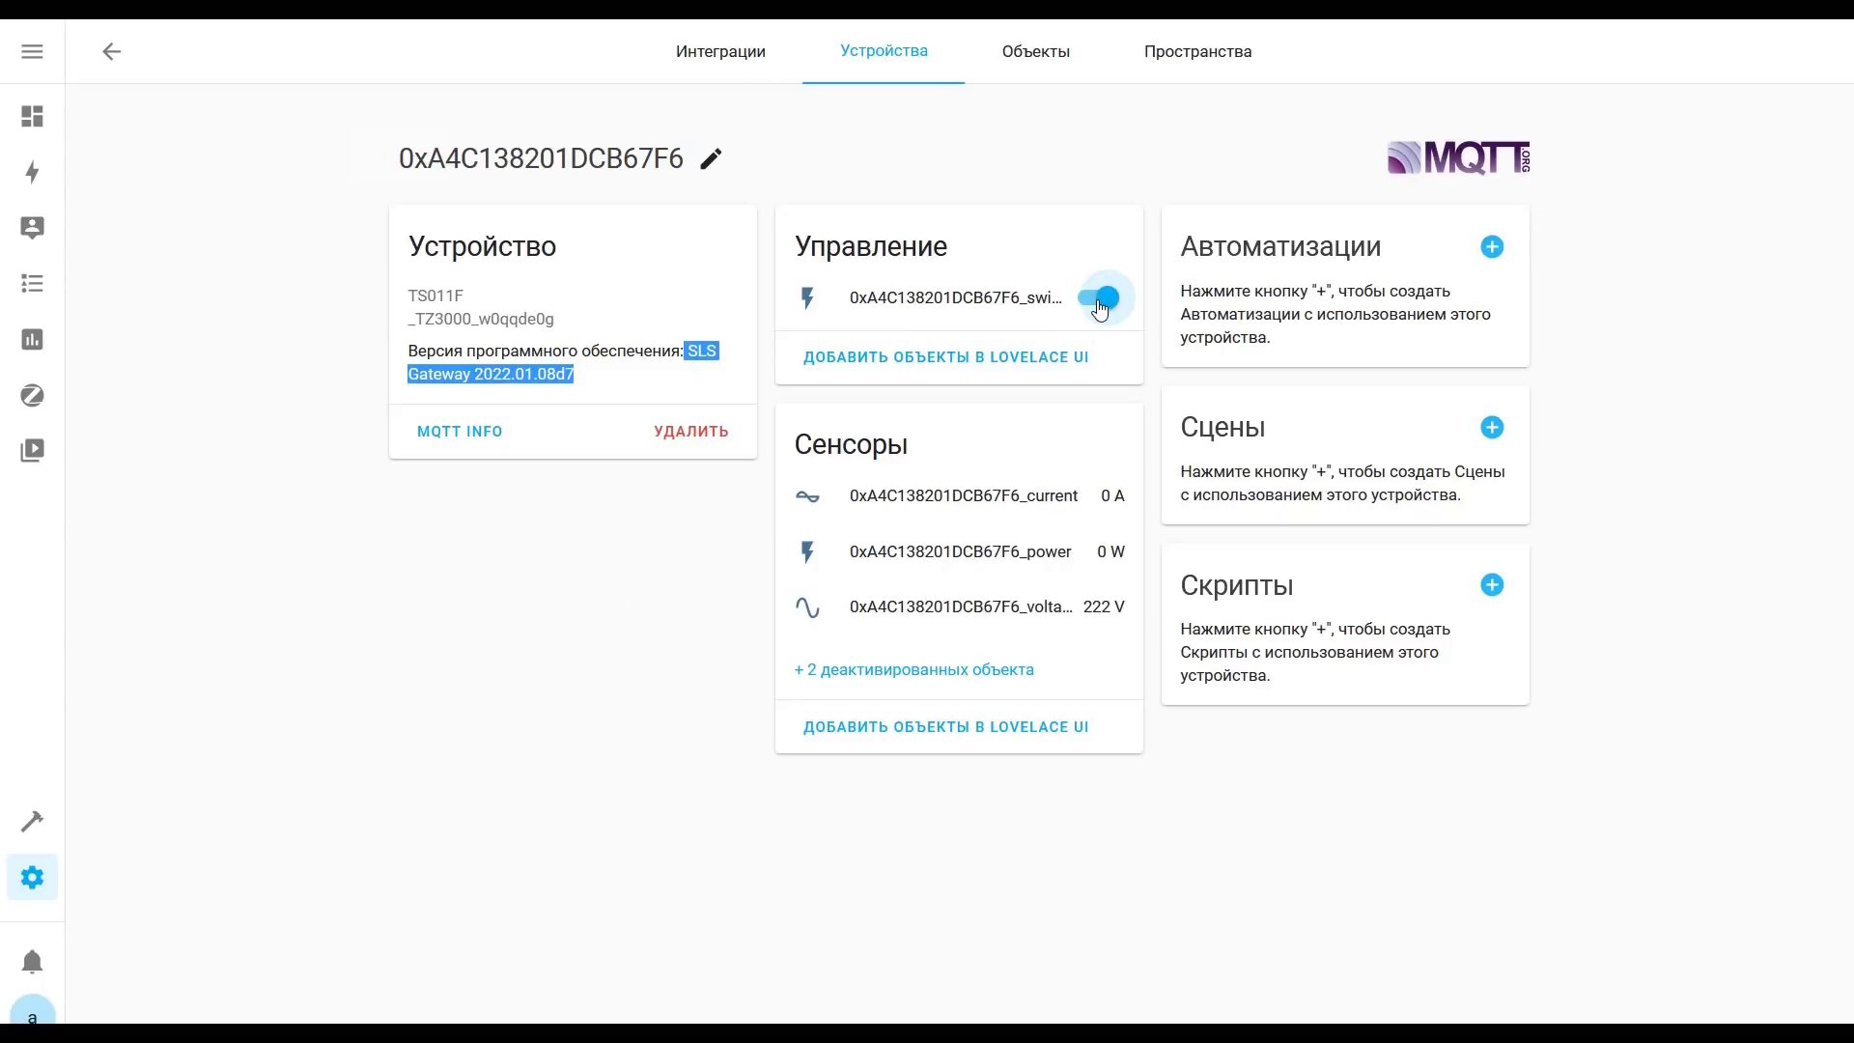
Inspect the deactivated last_seen and linkquality entities without enabling them, and switch the plug off.
{"action": "left_click", "coordinate": [1004, 670]}
{"action": "left_click", "coordinate": [832, 676]}
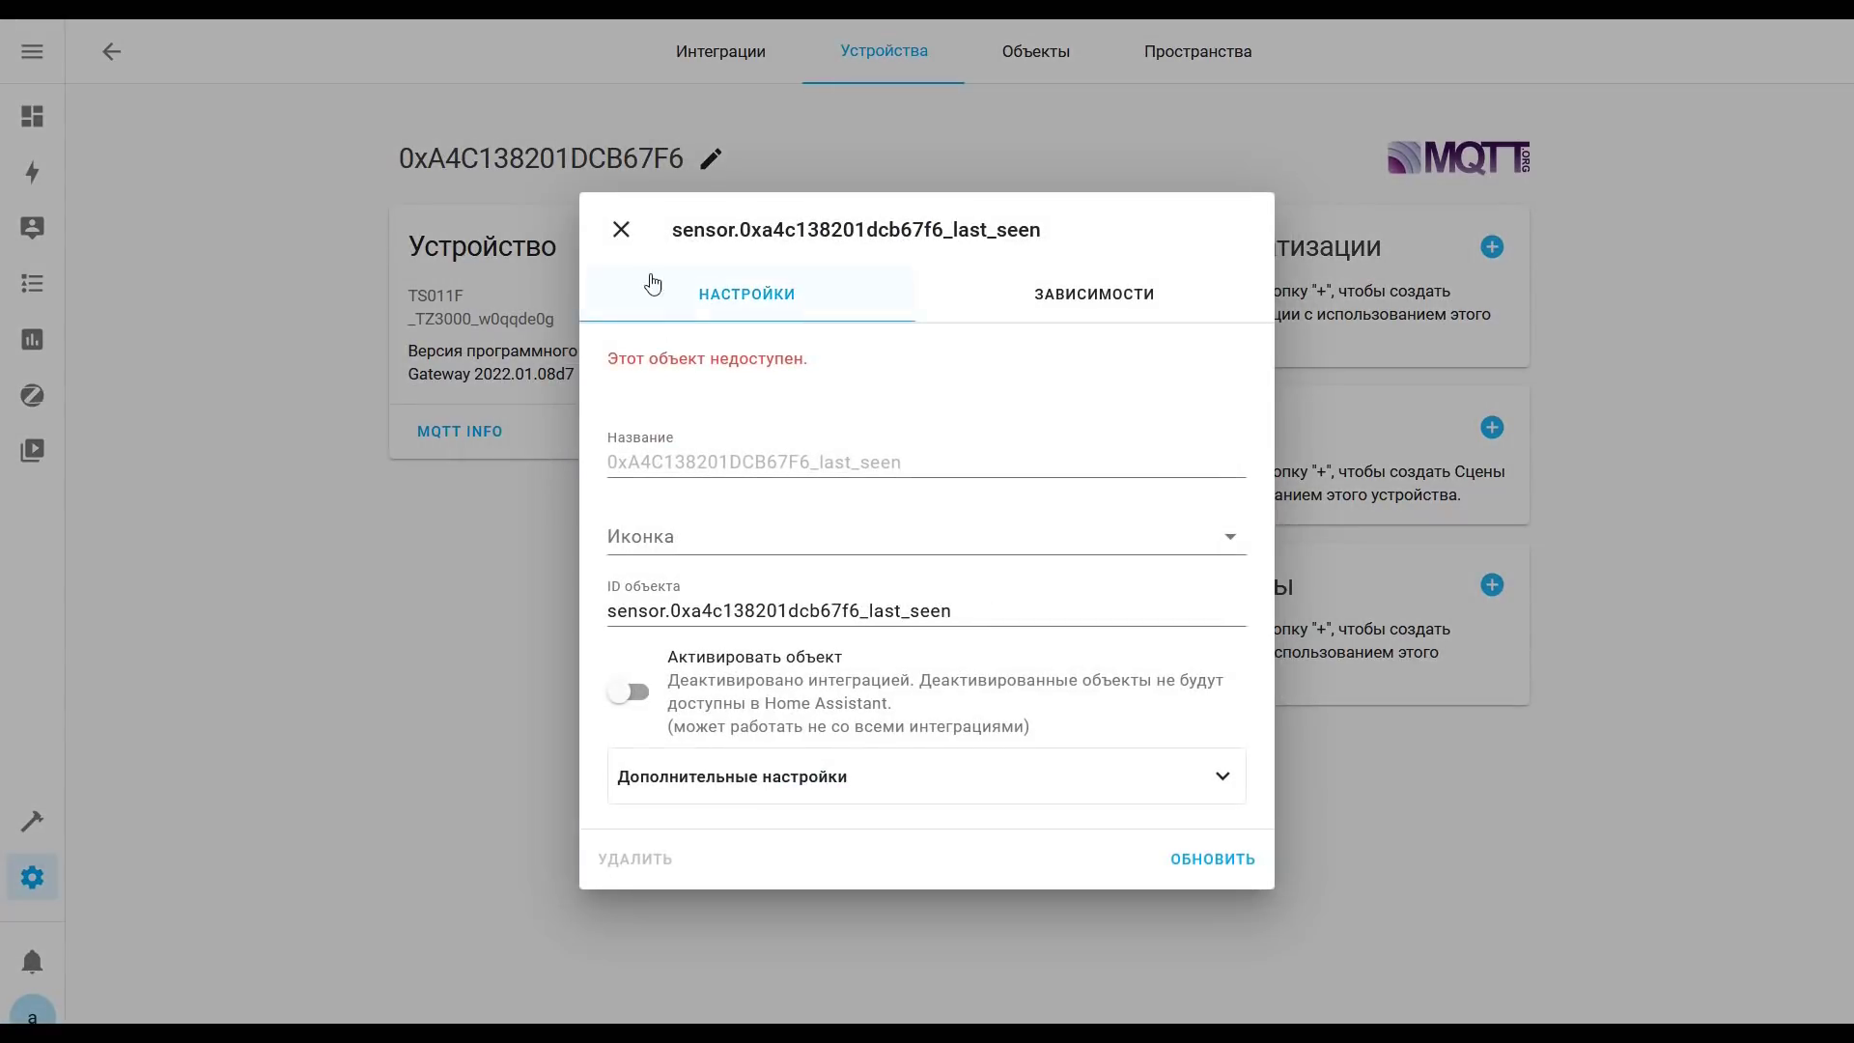
{"action": "left_click", "coordinate": [621, 229]}
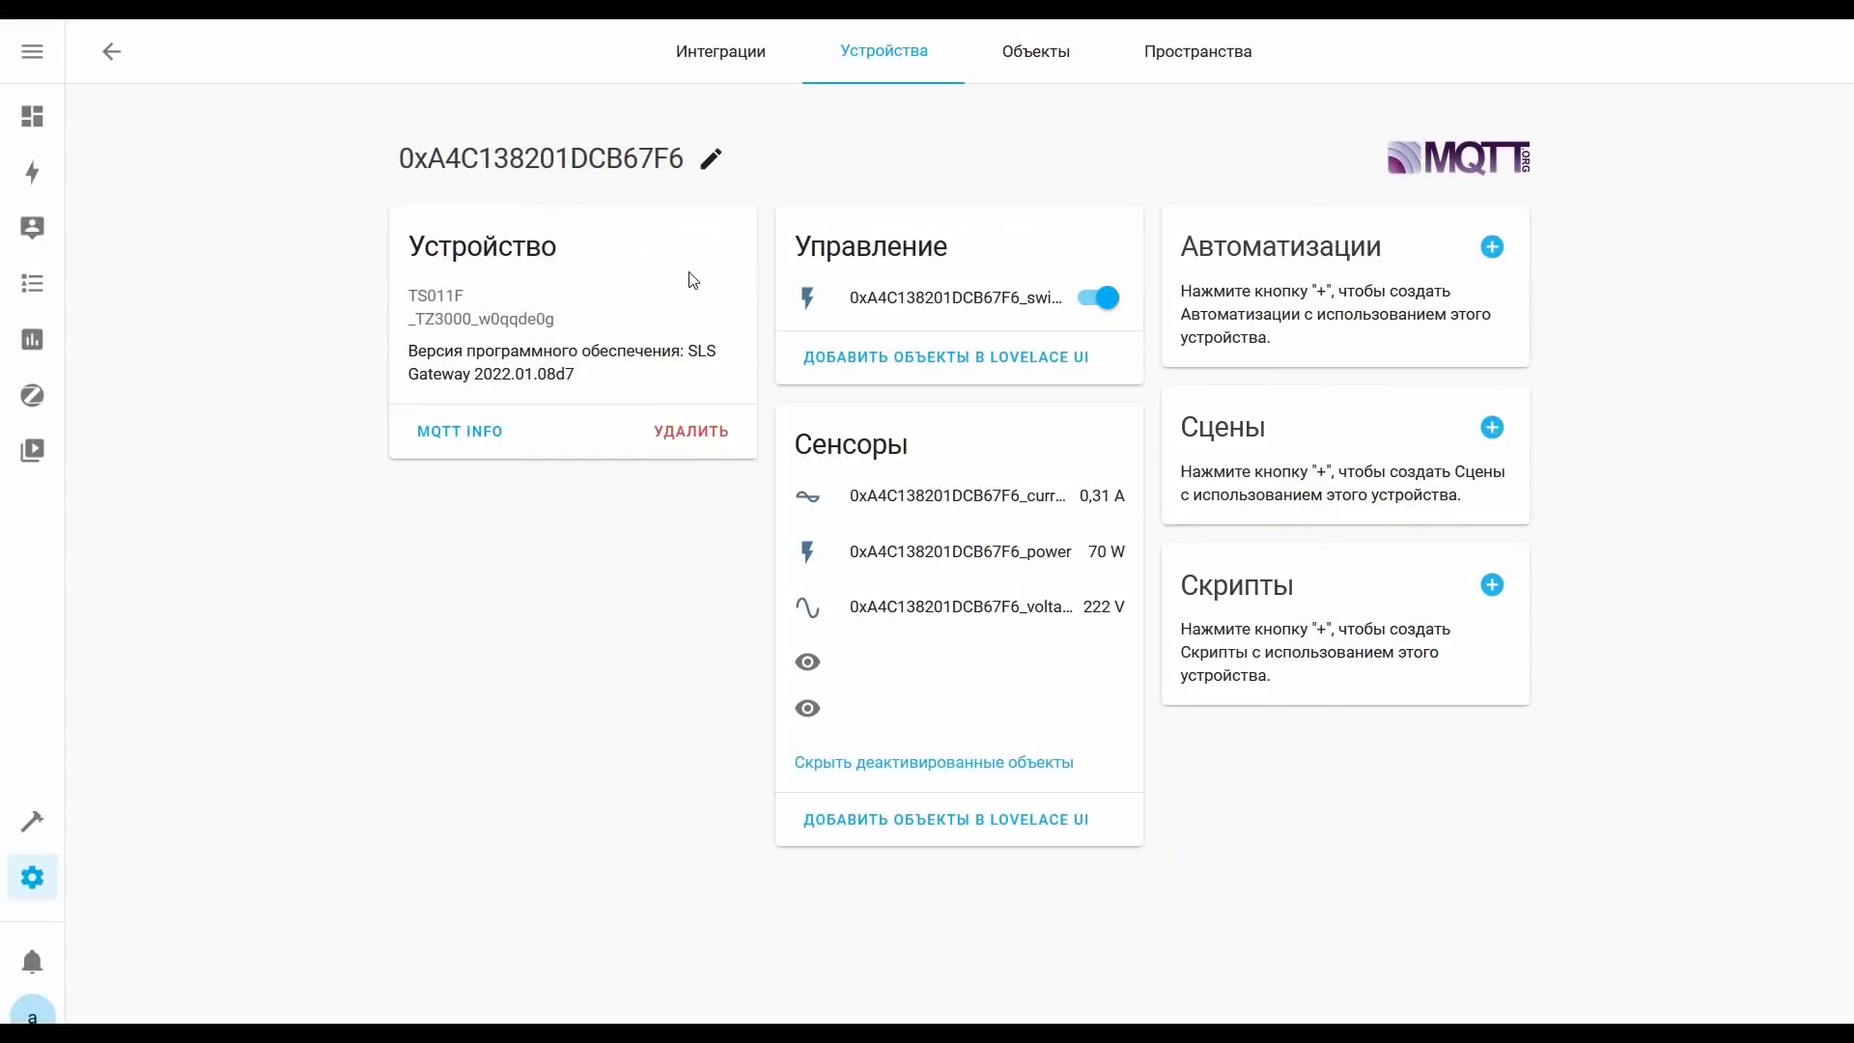
{"action": "left_click", "coordinate": [902, 705]}
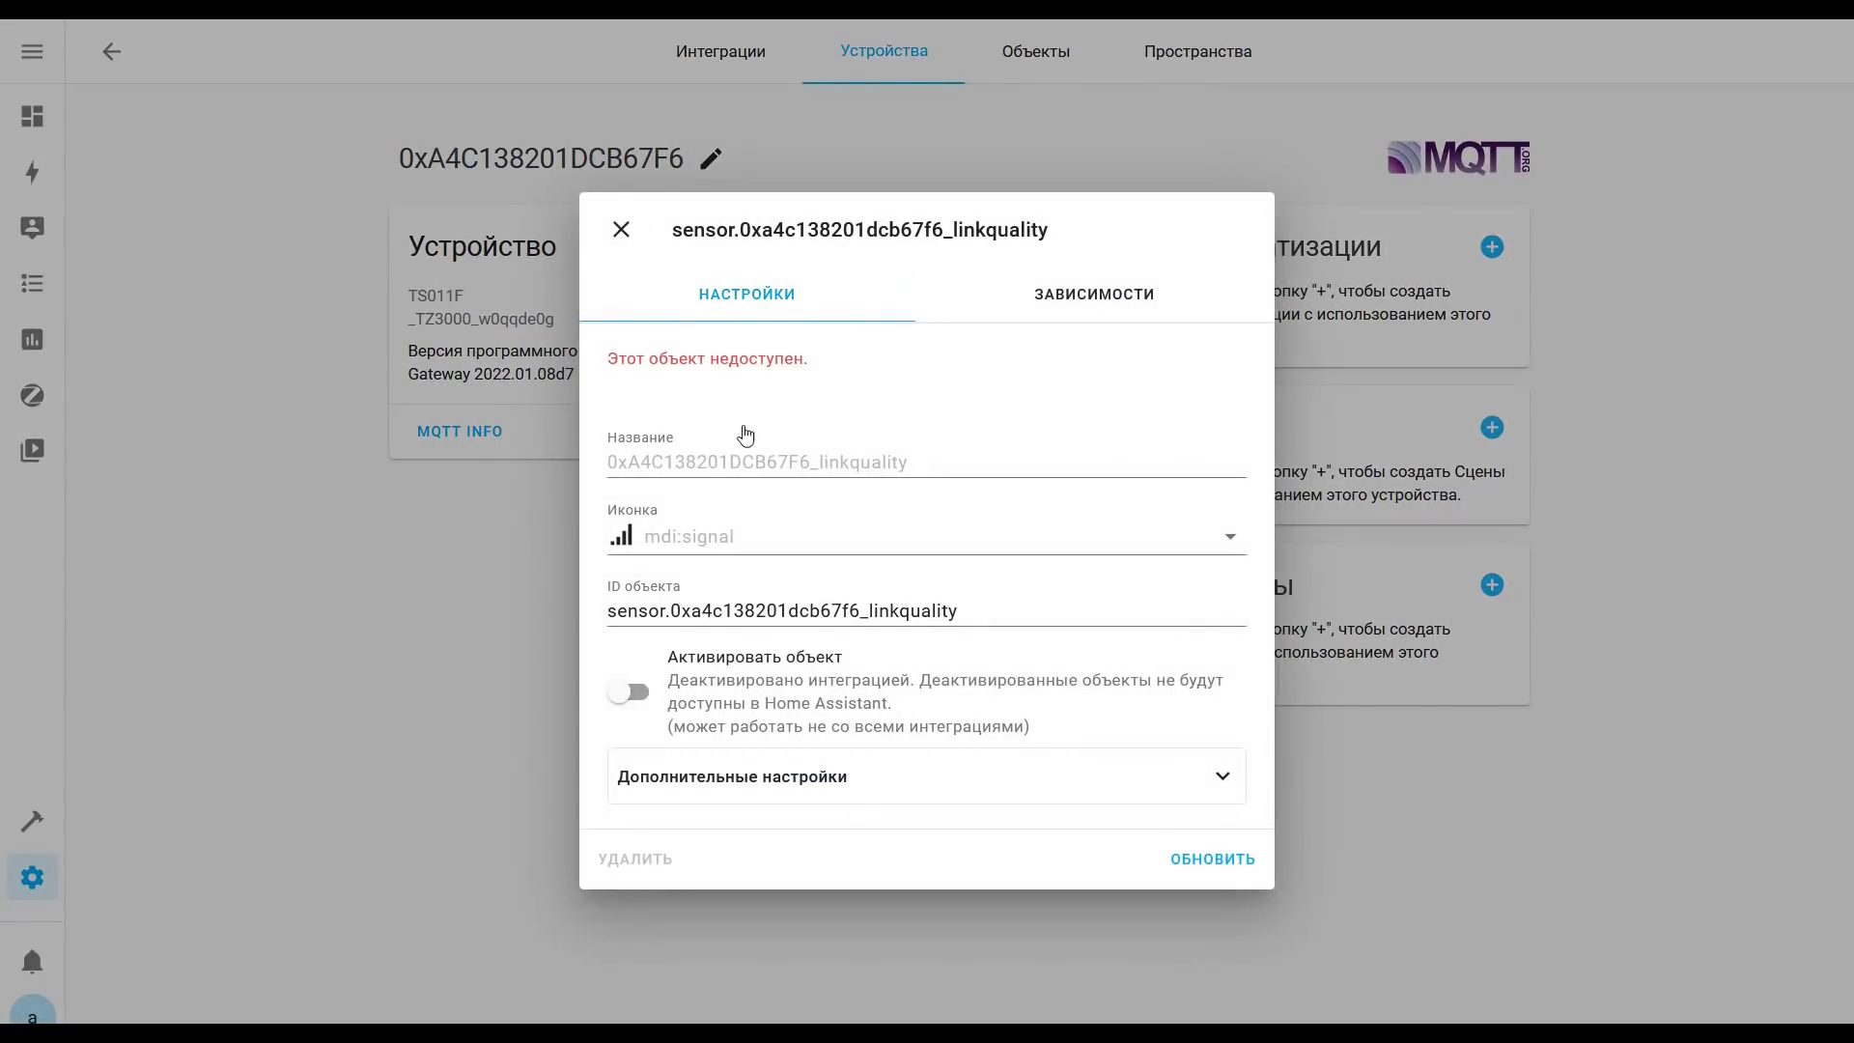
{"action": "left_click", "coordinate": [621, 229]}
{"action": "left_click", "coordinate": [1097, 297]}
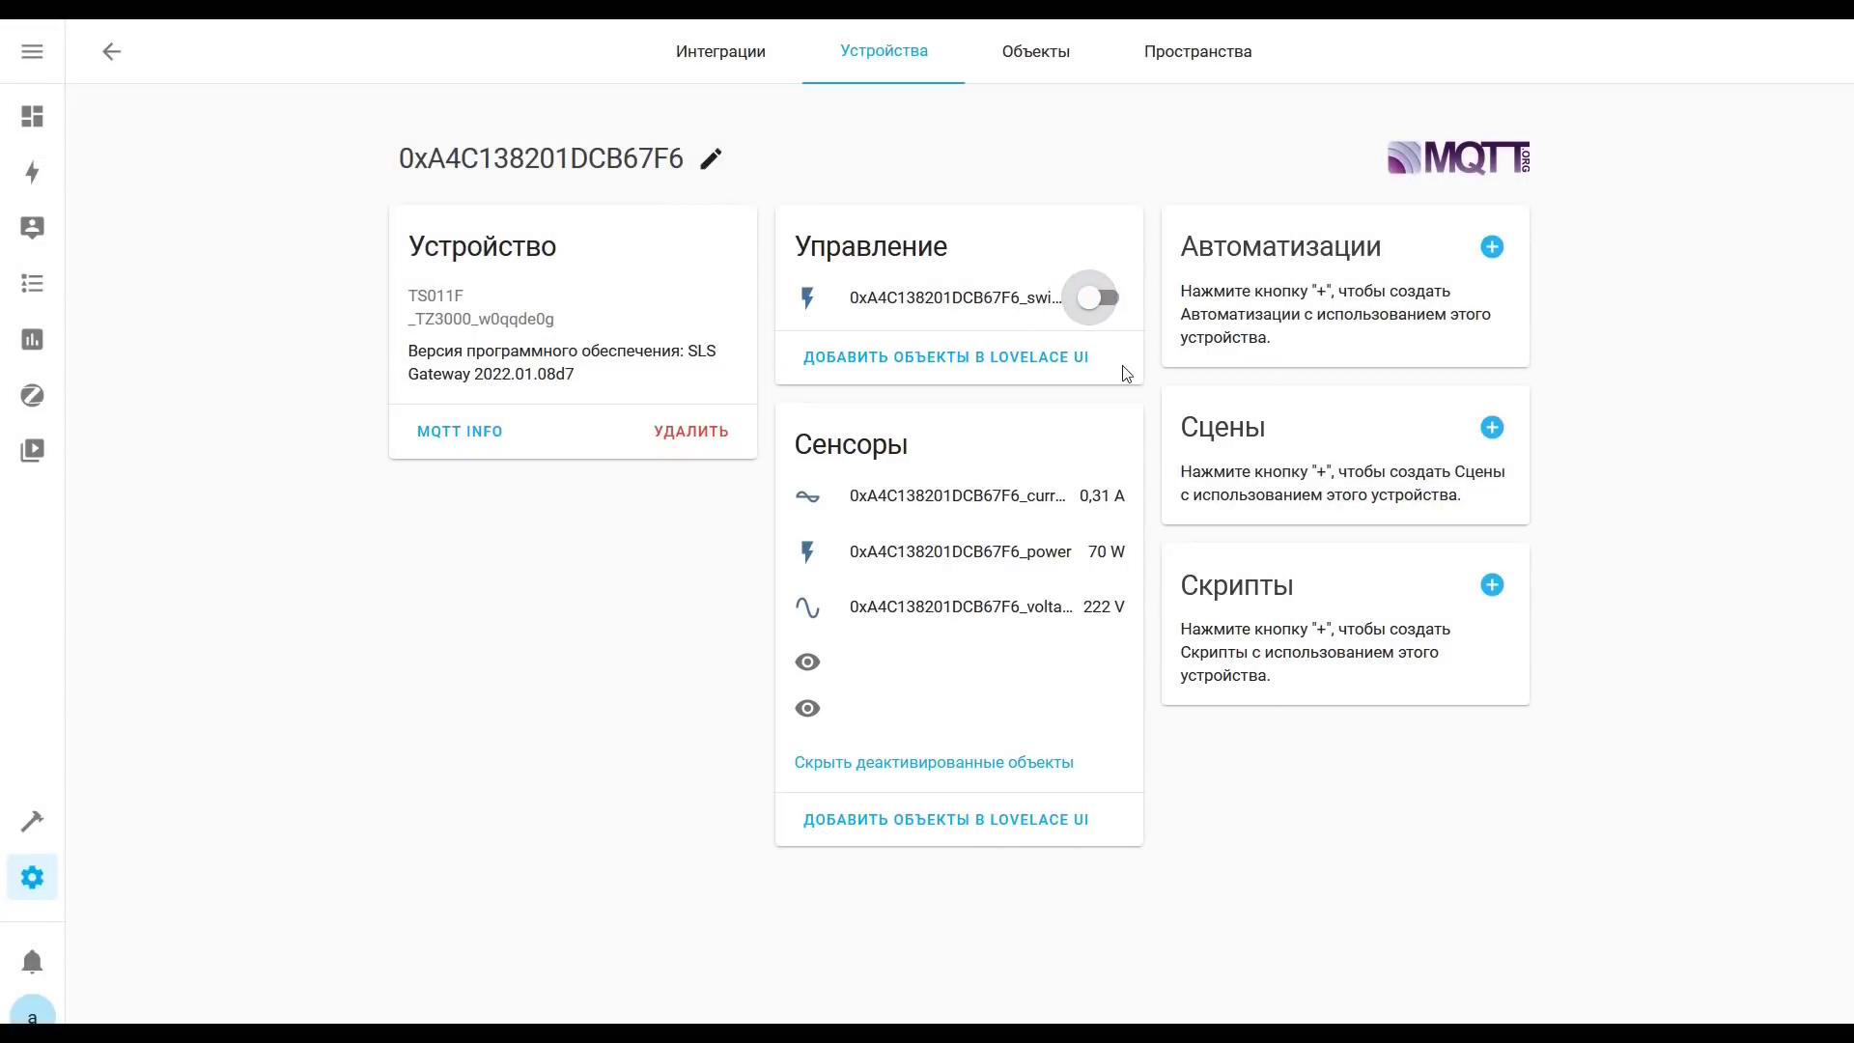